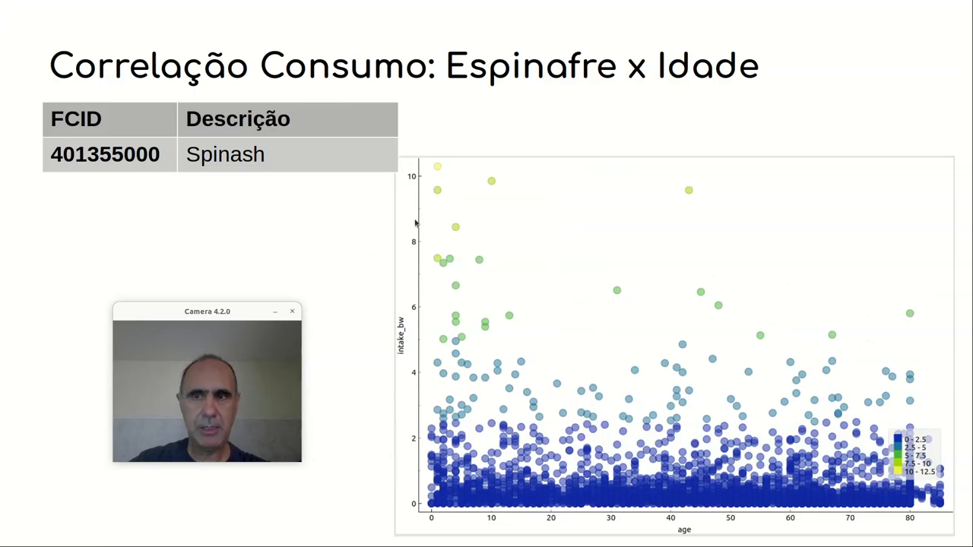
key("Right")
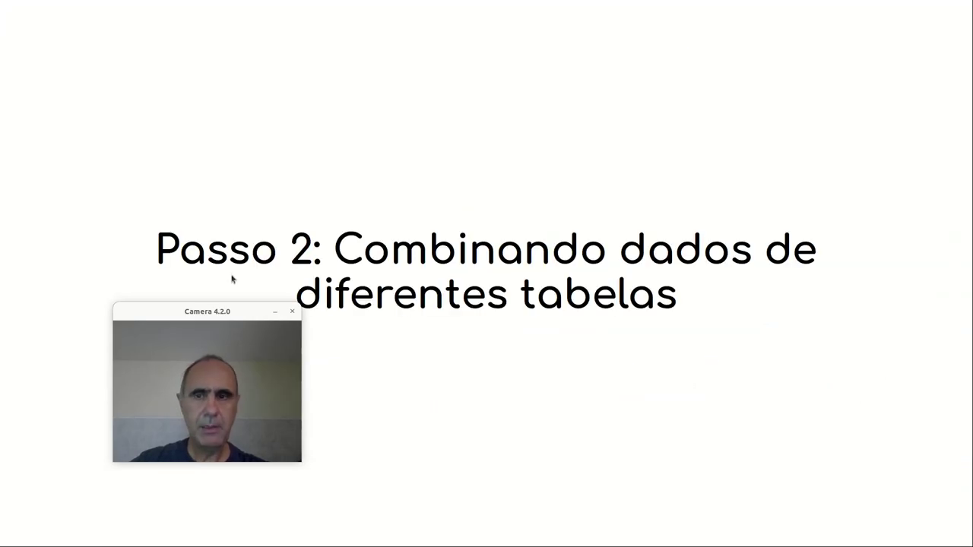
left_click_drag(203, 319, 482, 335)
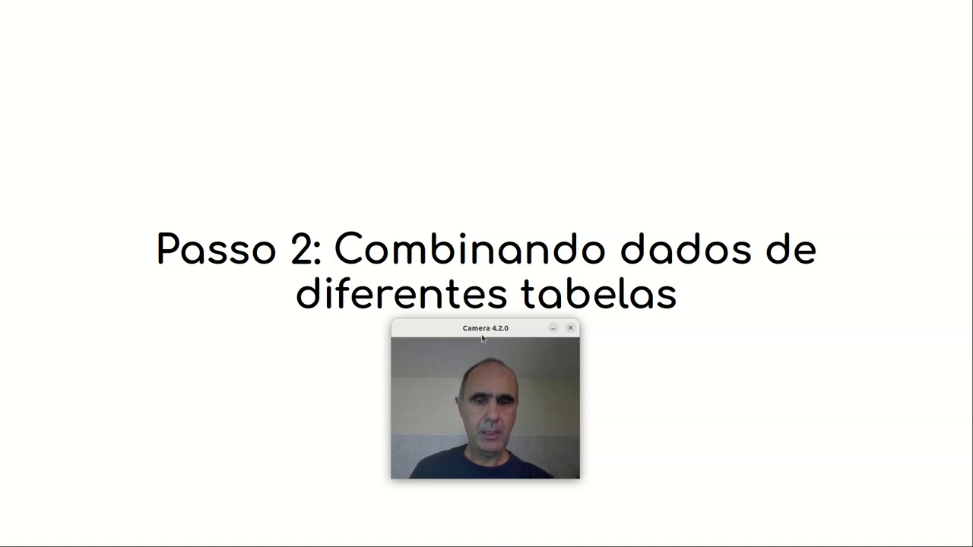
left_click(726, 473)
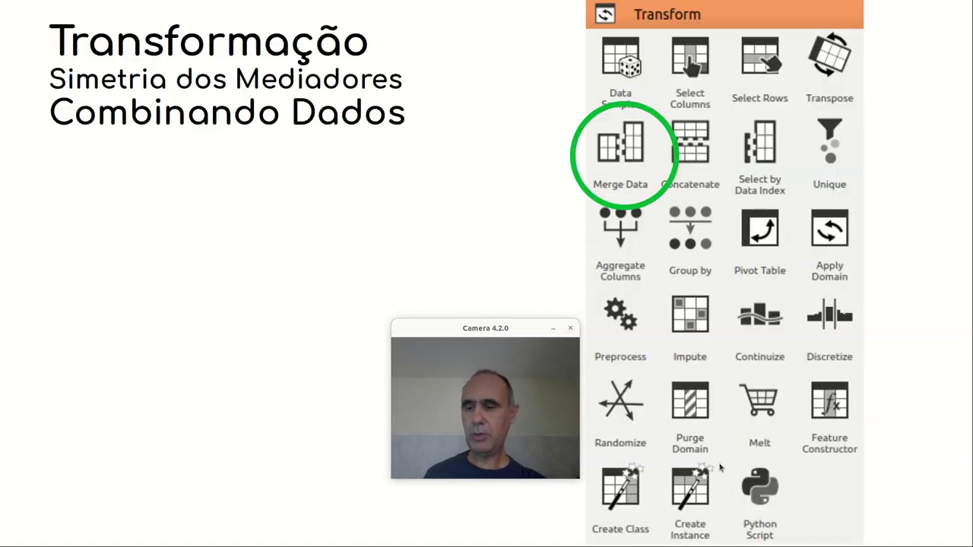
Switch to the Orange workflow and delete the Scatter Plot widget connected to Select Rows.
key("alt+Tab")
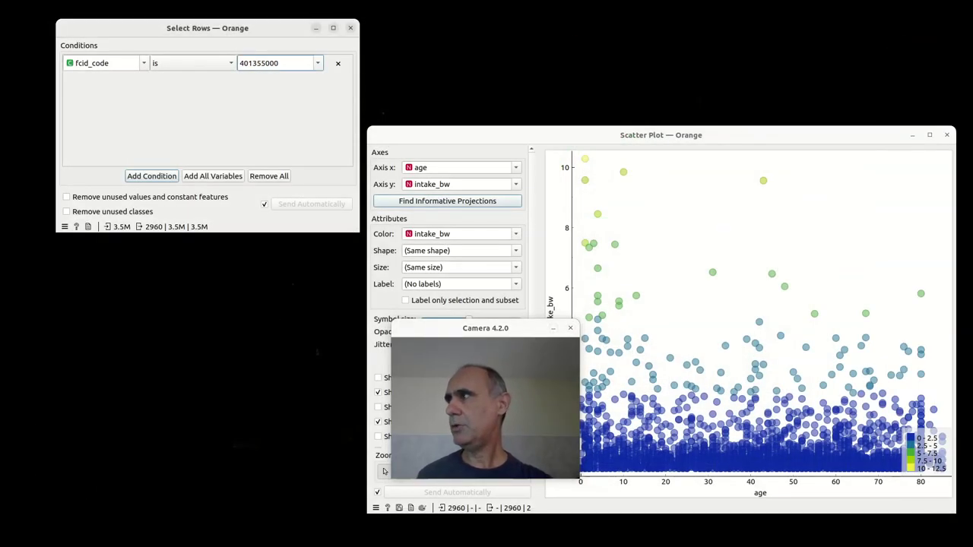
key("alt+Tab")
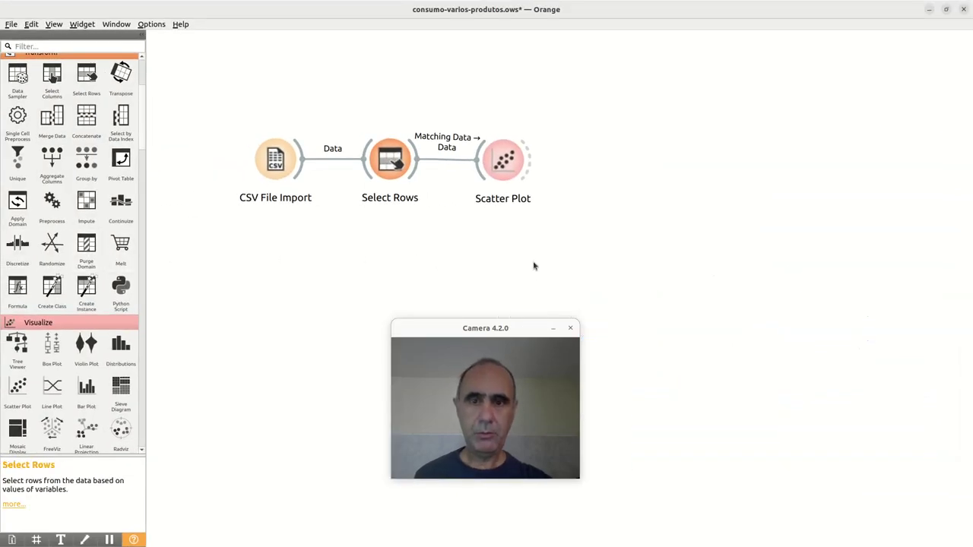
left_click_drag(489, 326, 668, 95)
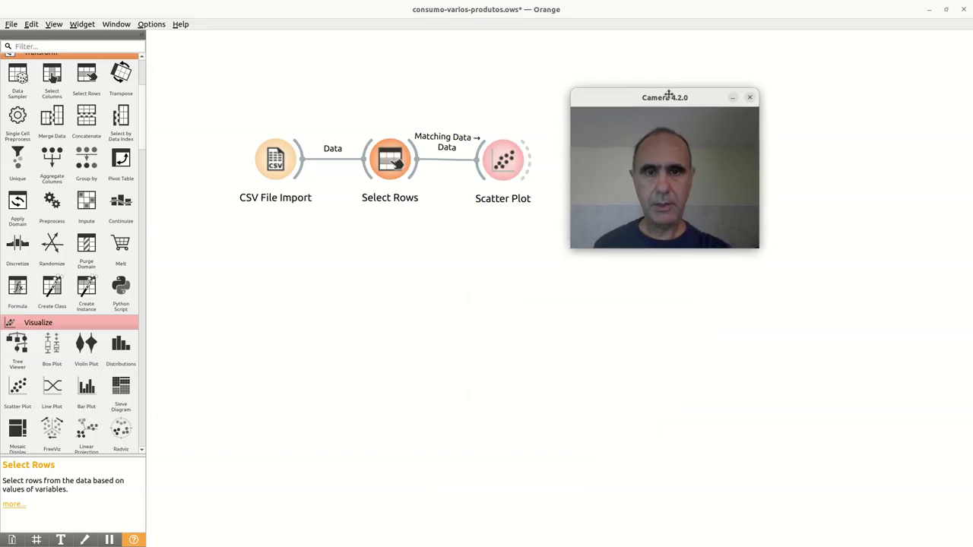
left_click(502, 165)
left_click(502, 165)
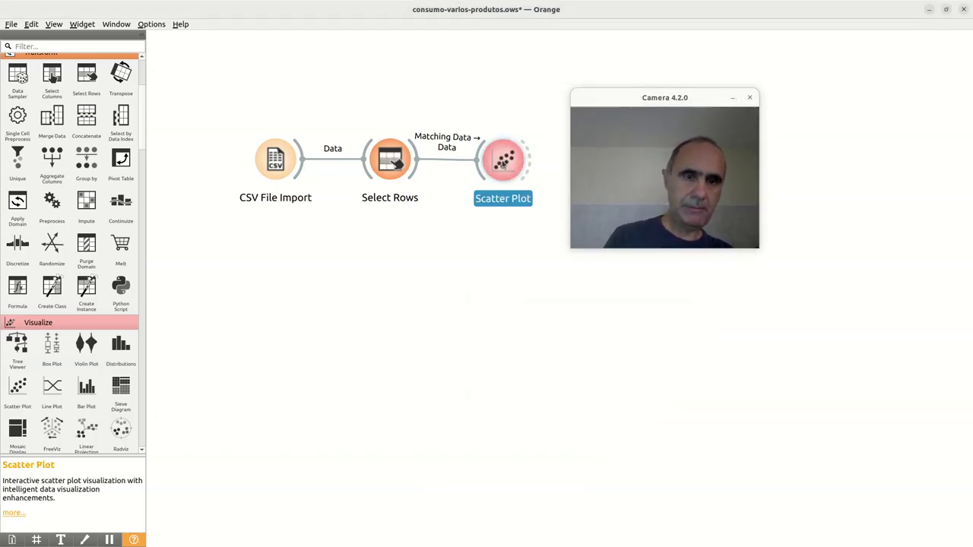
key("Delete")
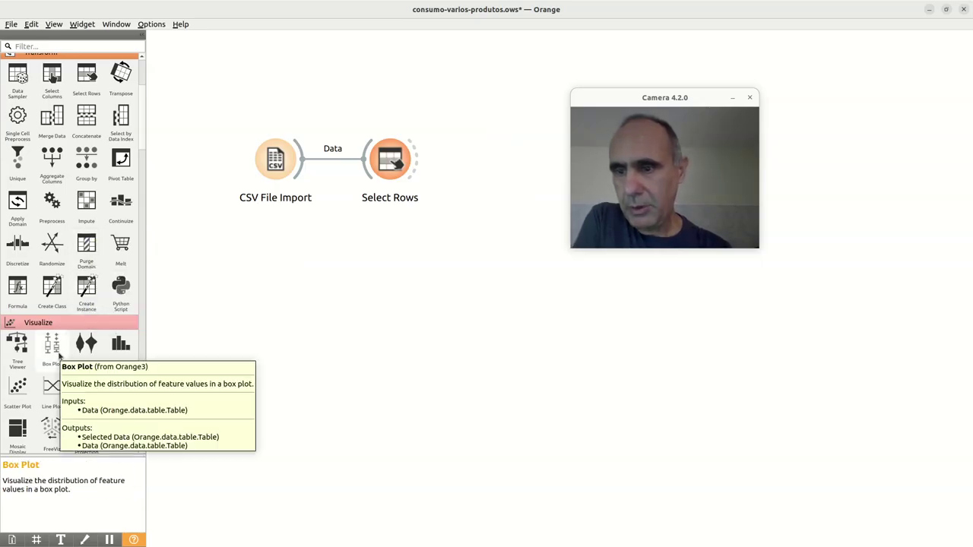
Add a Box Plot widget fed by the matching data of Select Rows and view its intake_bw plot grouped by ethnicity.
left_click(60, 357)
left_click_drag(416, 166, 502, 161)
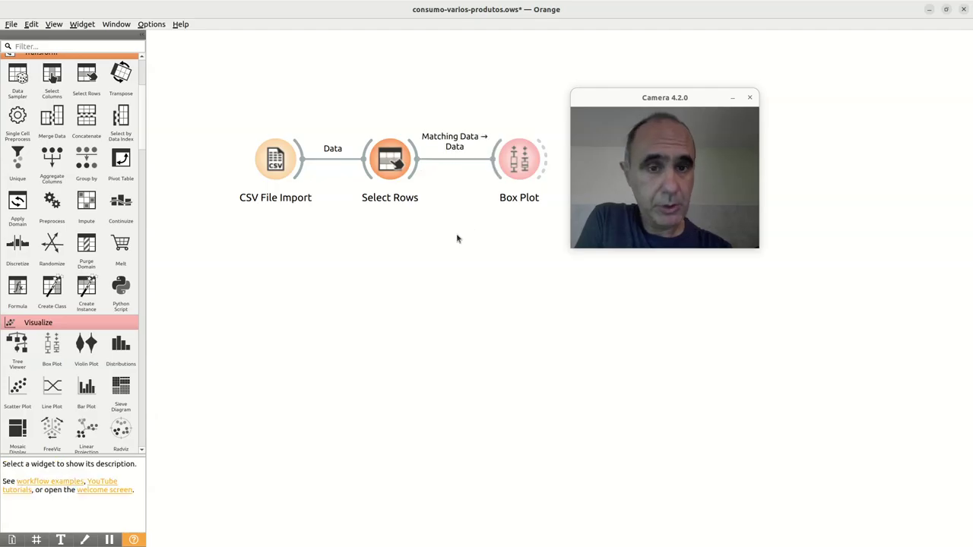
left_click(521, 161)
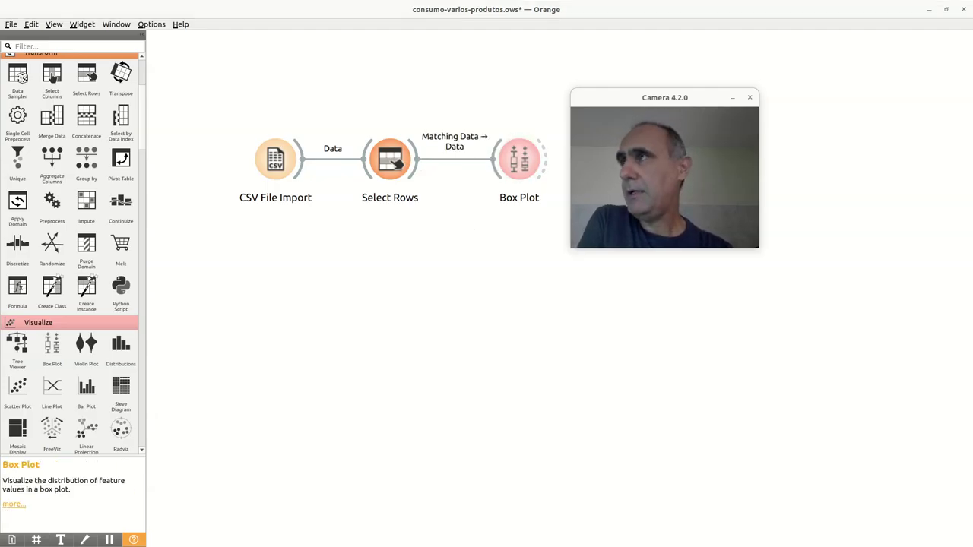
double_click(520, 160)
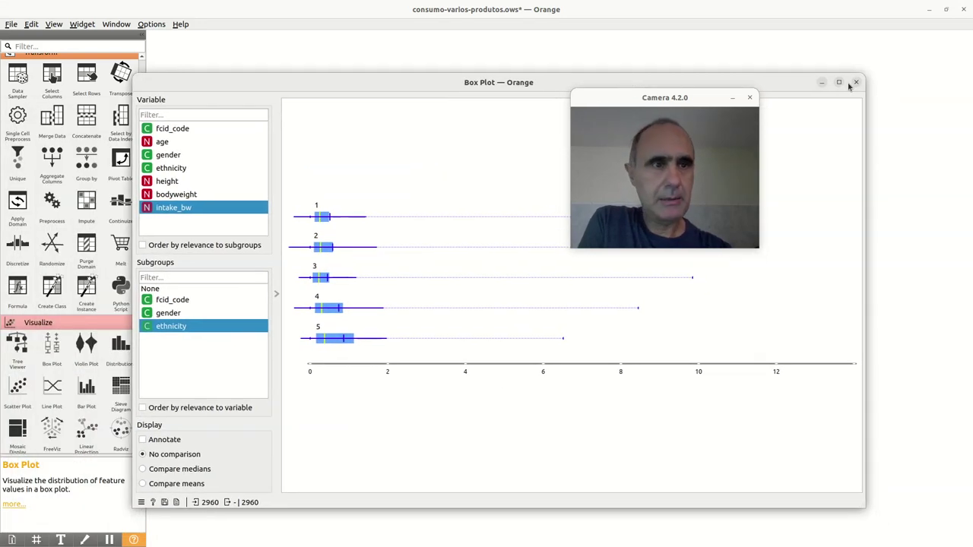
left_click_drag(865, 254, 578, 257)
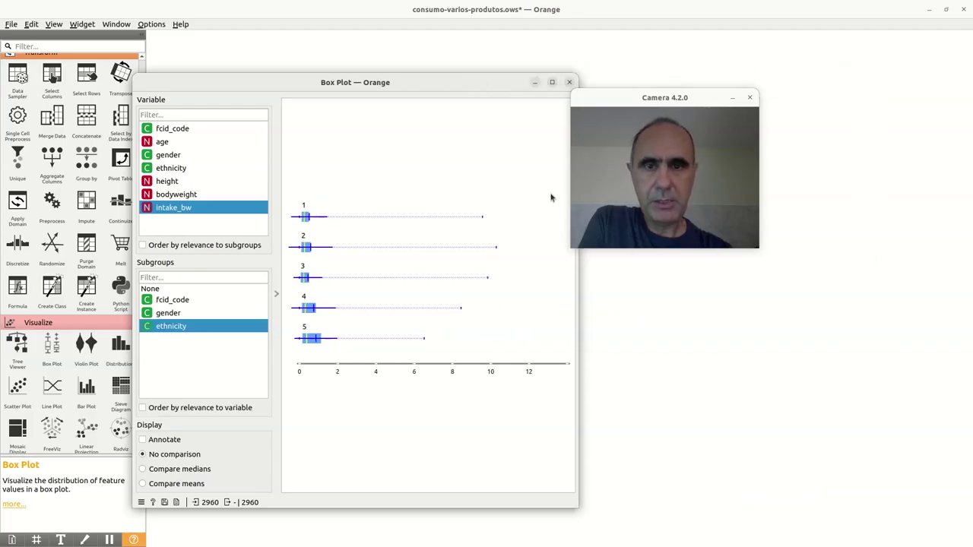
left_click(571, 82)
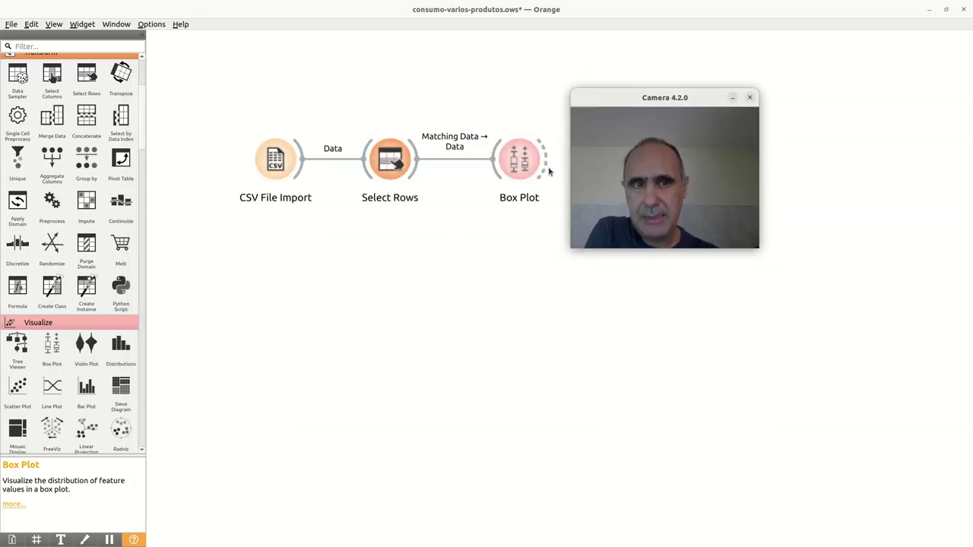
Check the fcid_code condition in Select Rows, then reopen and widen the Box Plot window to examine intake_bw per ethnicity code.
left_click_drag(664, 97, 692, 171)
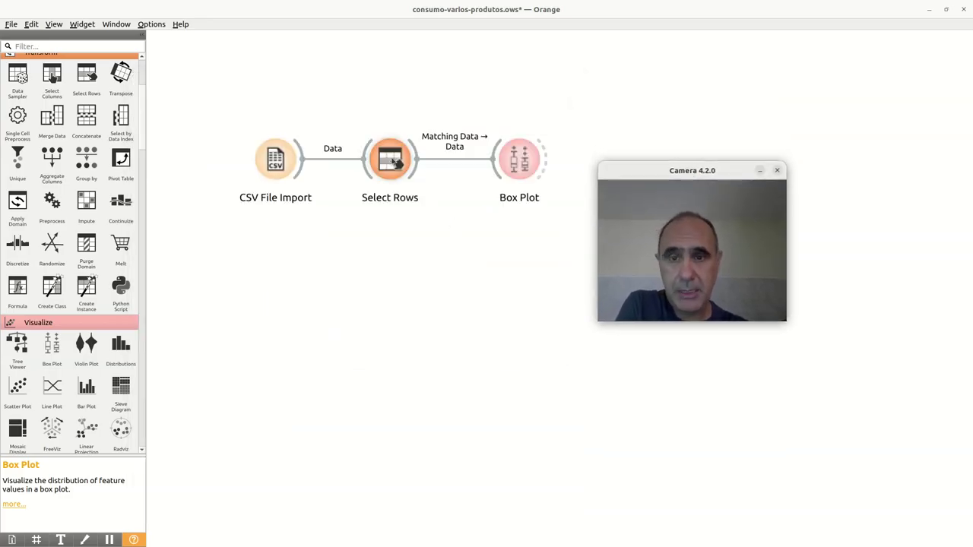
double_click(392, 159)
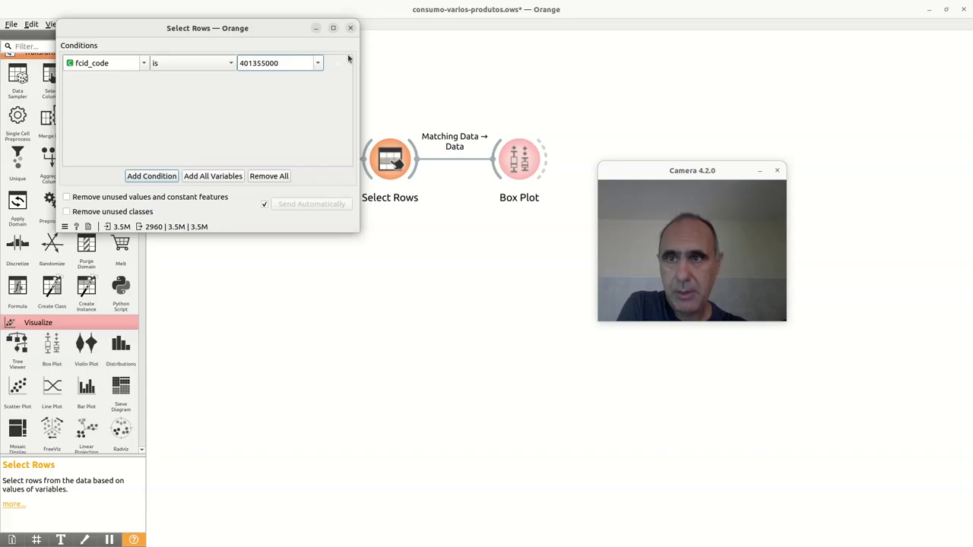
left_click(351, 27)
double_click(517, 159)
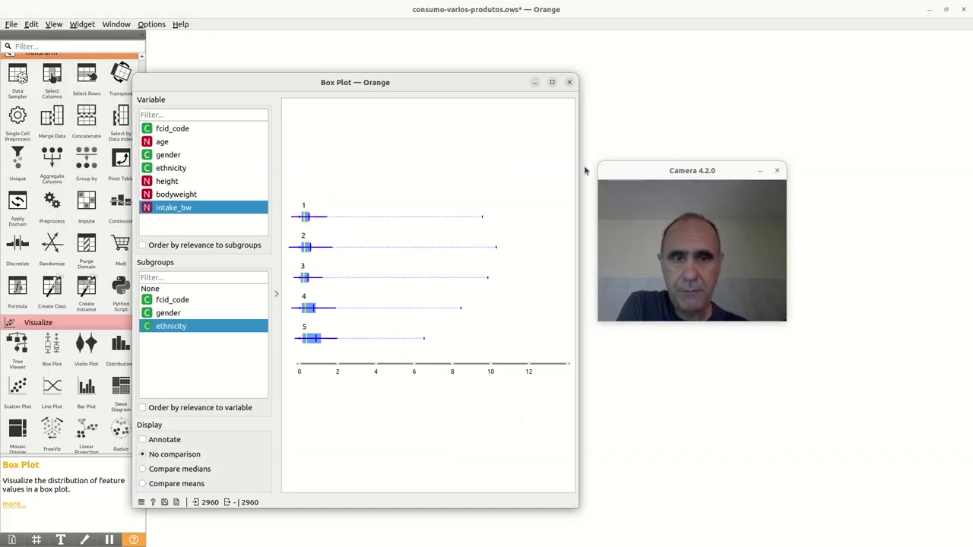
left_click_drag(580, 165, 783, 154)
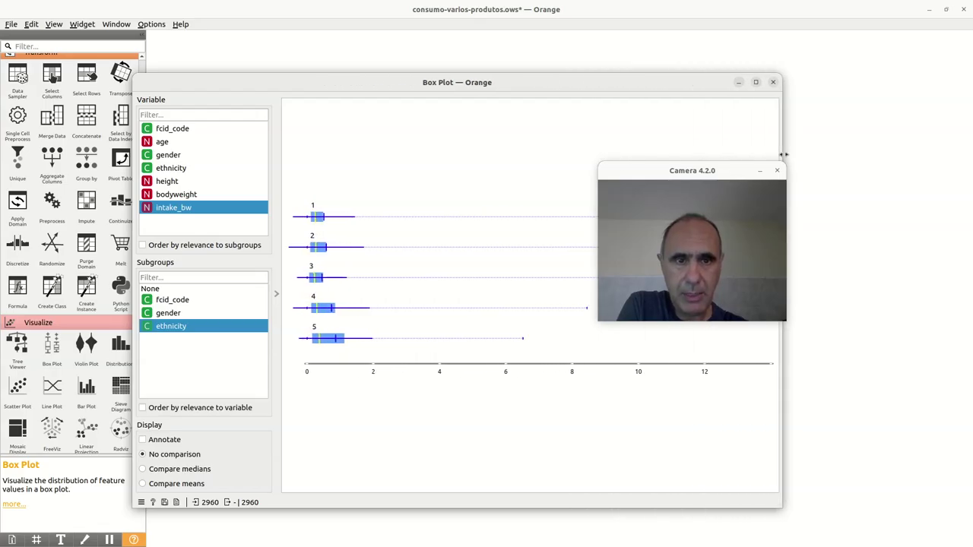
left_click_drag(677, 172, 374, 109)
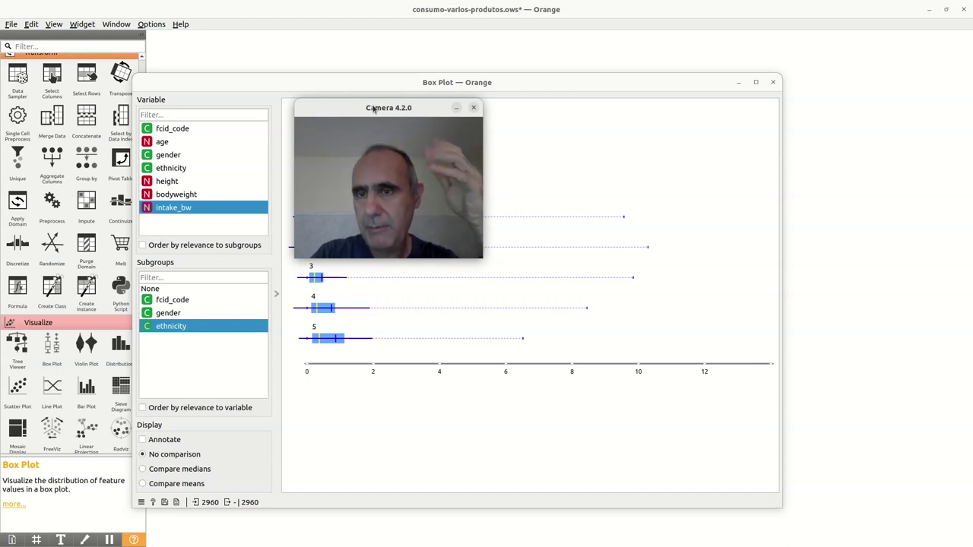
left_click_drag(356, 118, 296, 271)
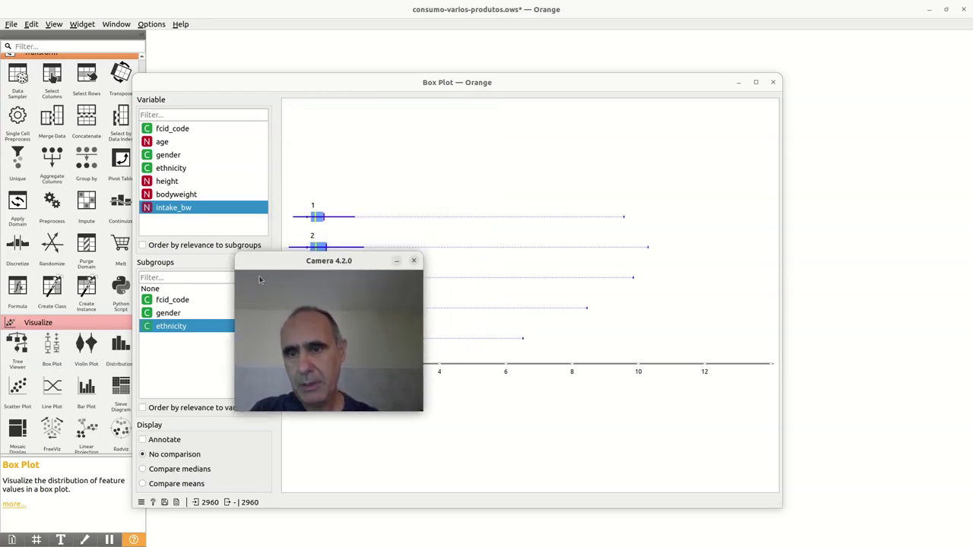
left_click_drag(285, 270, 565, 215)
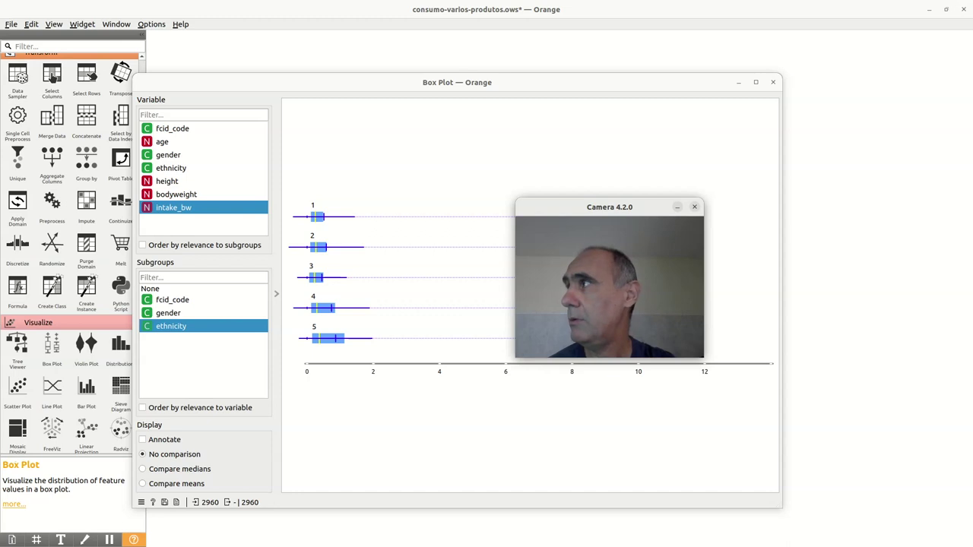
Switch to the browser and open the data/food-intake folder of the lab2learn GitHub repository.
key("alt+Tab")
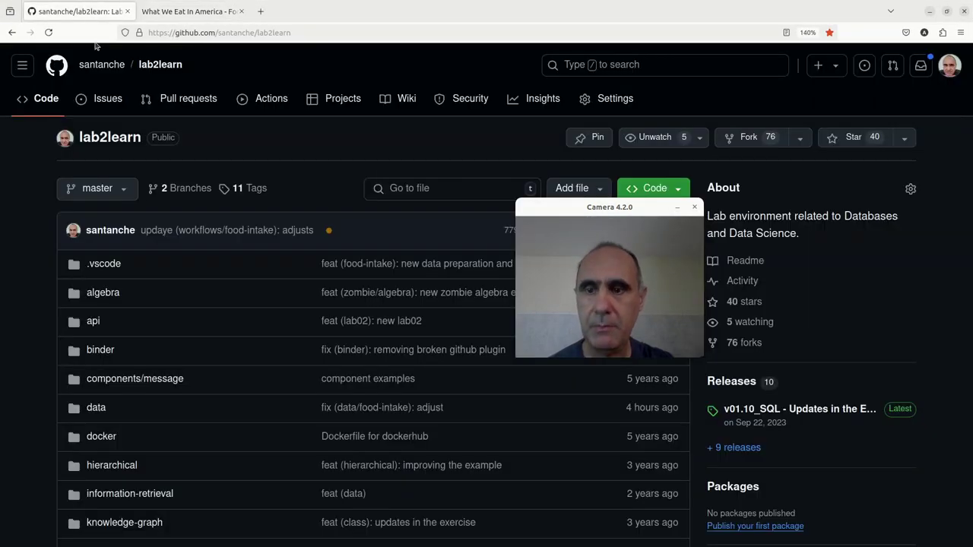
left_click(80, 10)
scroll(188, 361, "down", 3)
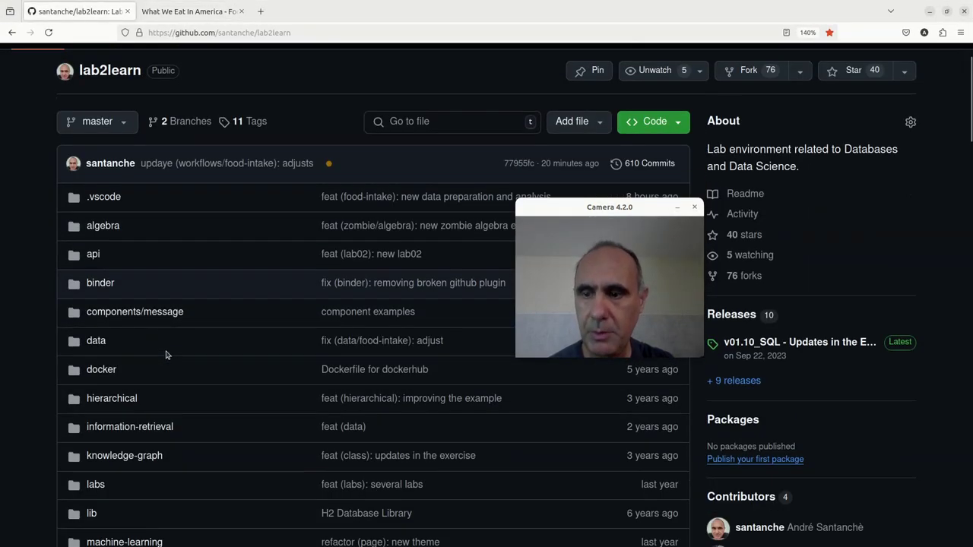
left_click(95, 245)
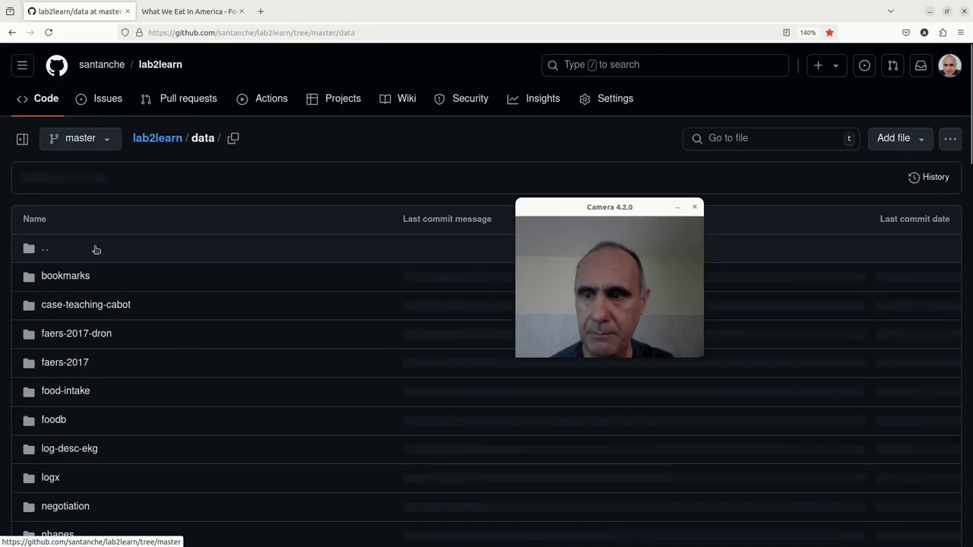
scroll(94, 289, "down", 5)
left_click(76, 148)
Look up the Ethnicity table that relates ethnicity codes to descriptions in the food-intake documentation.
scroll(256, 293, "down", 6)
scroll(263, 300, "down", 20)
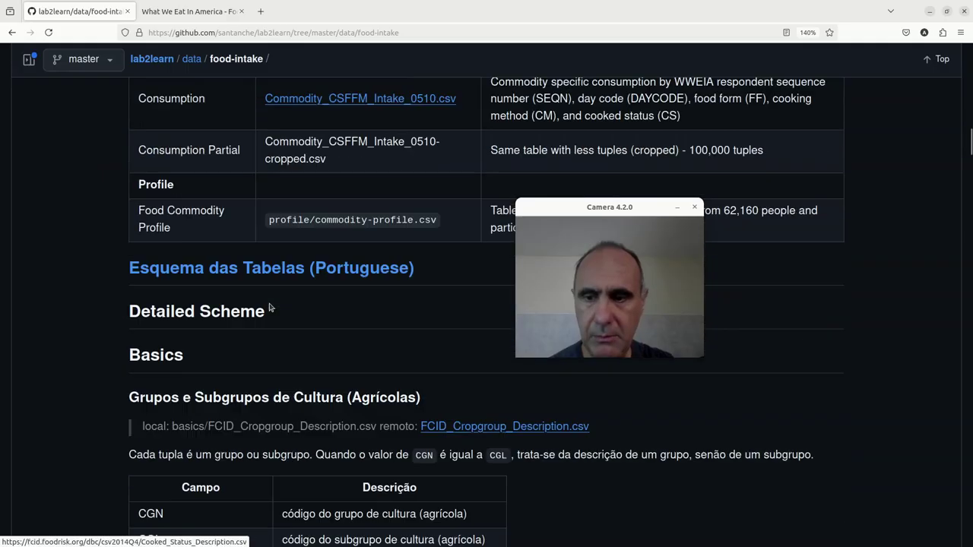
scroll(270, 306, "down", 20)
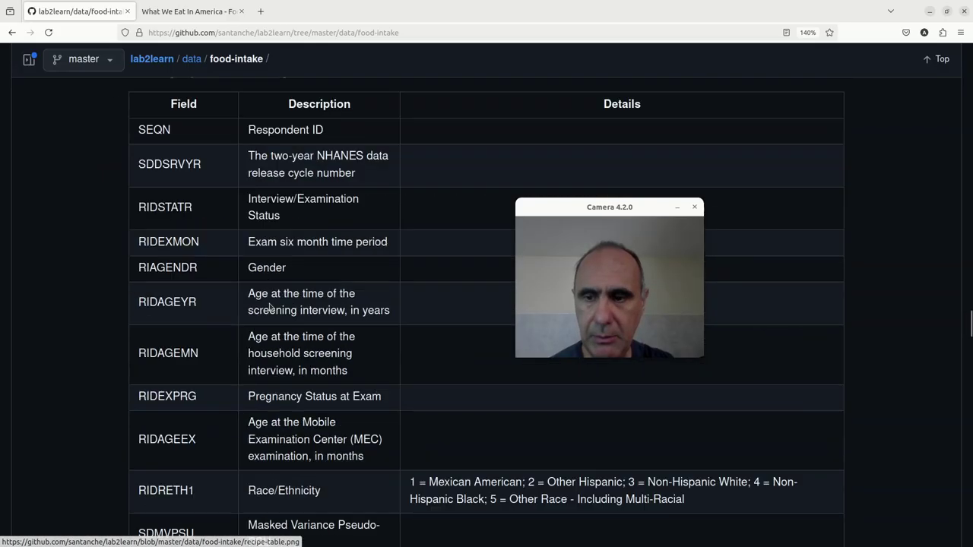
scroll(270, 306, "down", 20)
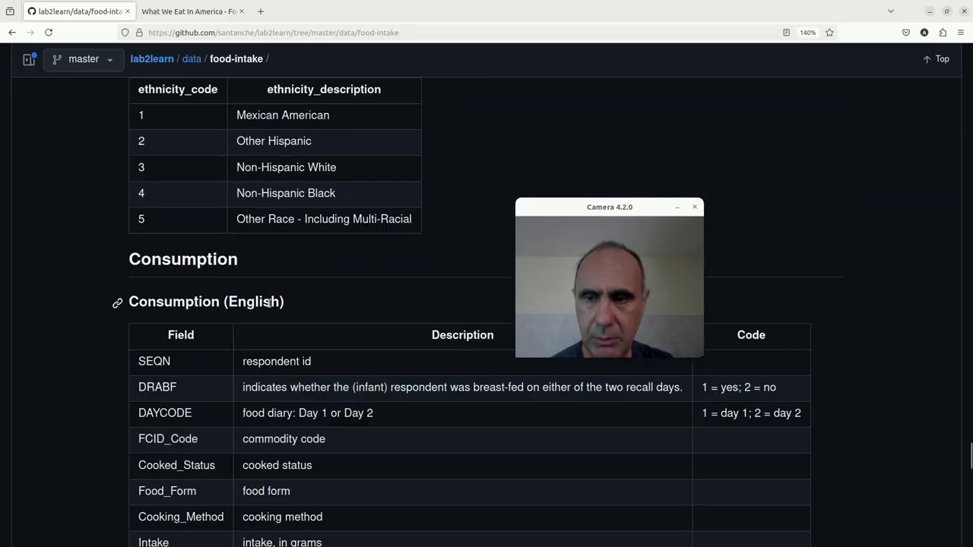
scroll(269, 303, "down", 4)
scroll(262, 312, "up", 10)
scroll(256, 318, "up", 6)
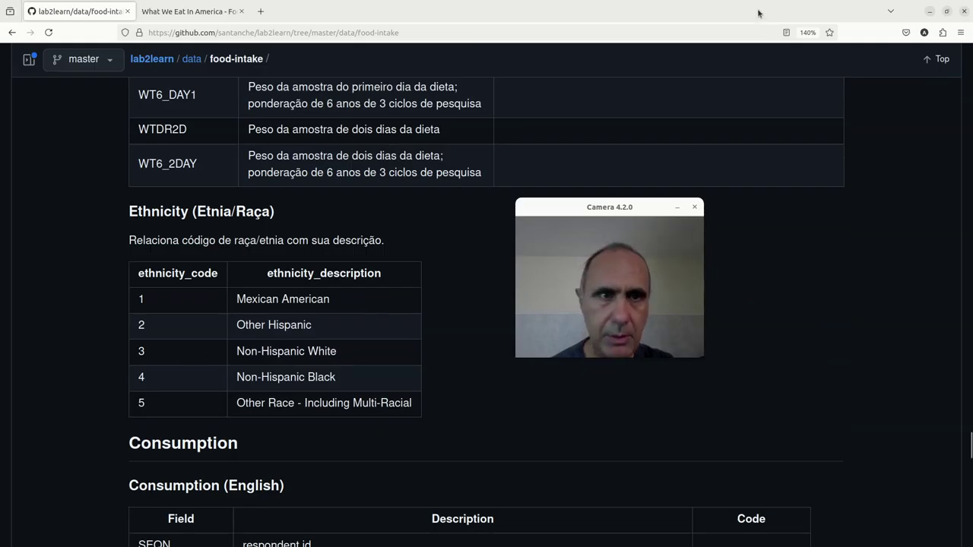
Return to Orange, maximize the Box Plot window and compare the intake_bw boxes of the ethnicity groups, briefly selecting group 1.
key("alt+Tab")
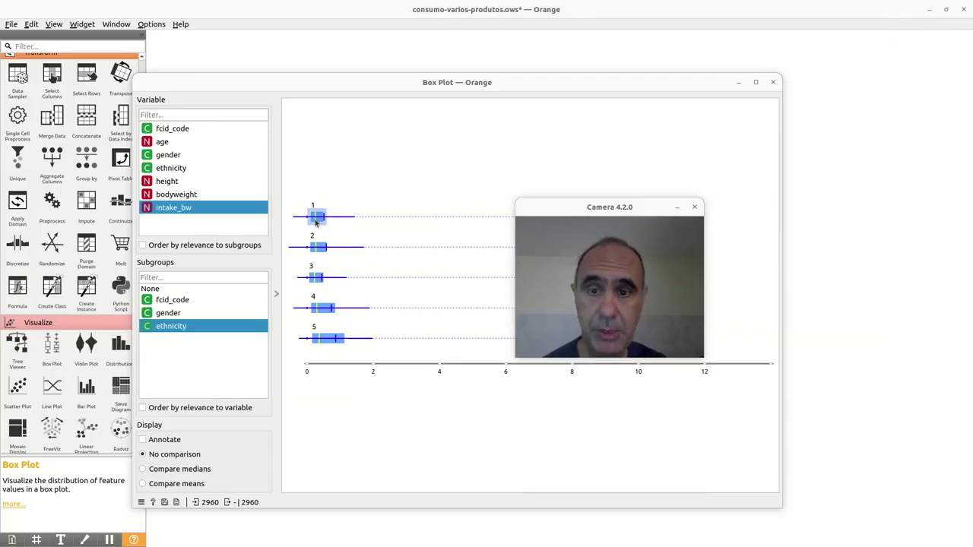
double_click(435, 84)
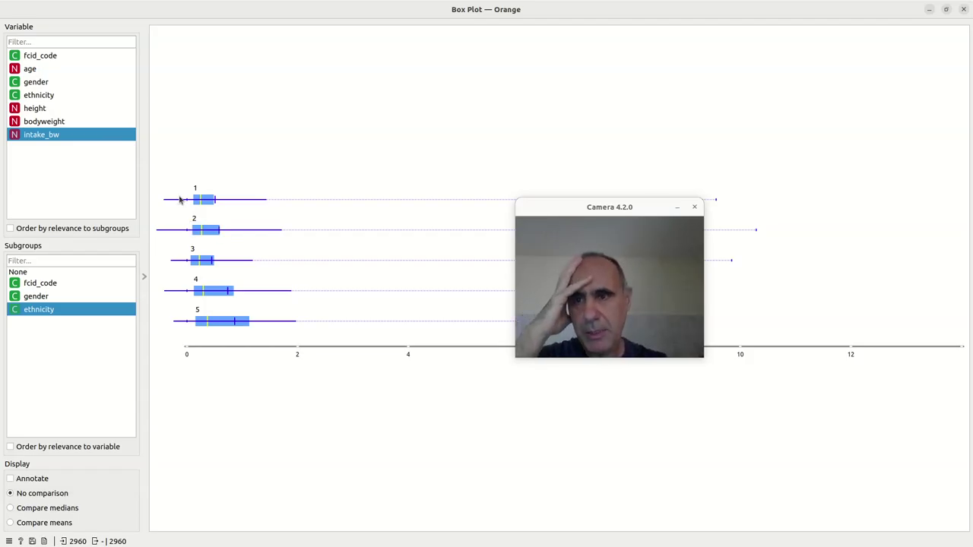
left_click(202, 204)
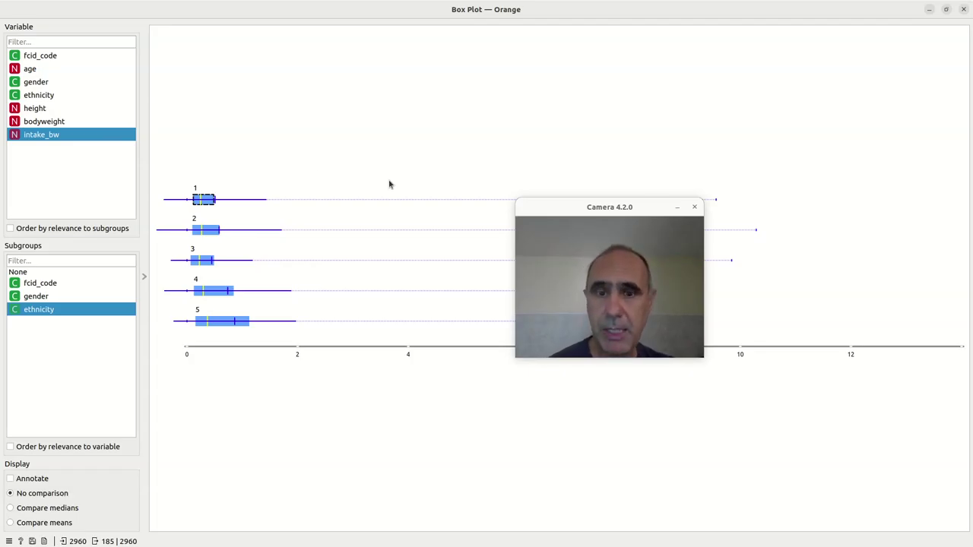
left_click_drag(592, 207, 225, 26)
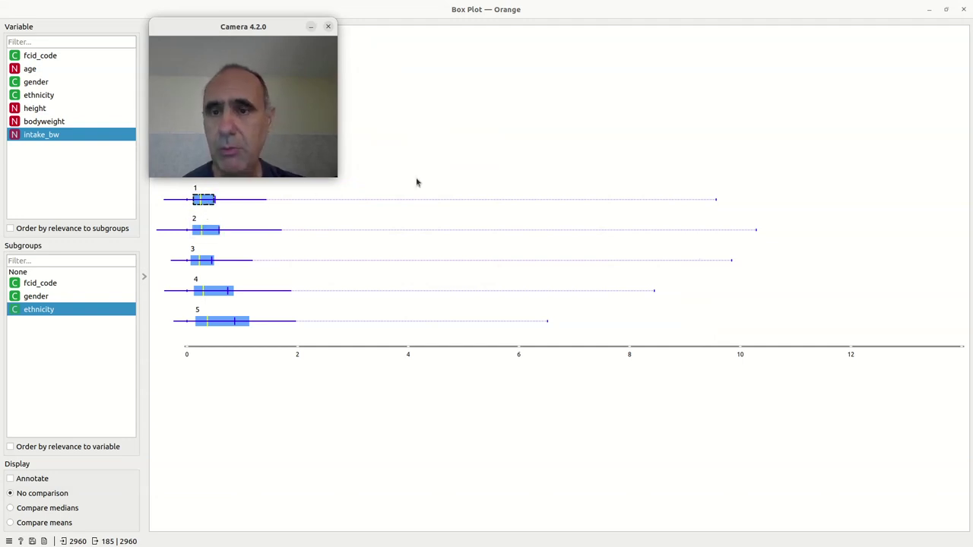
left_click(338, 203)
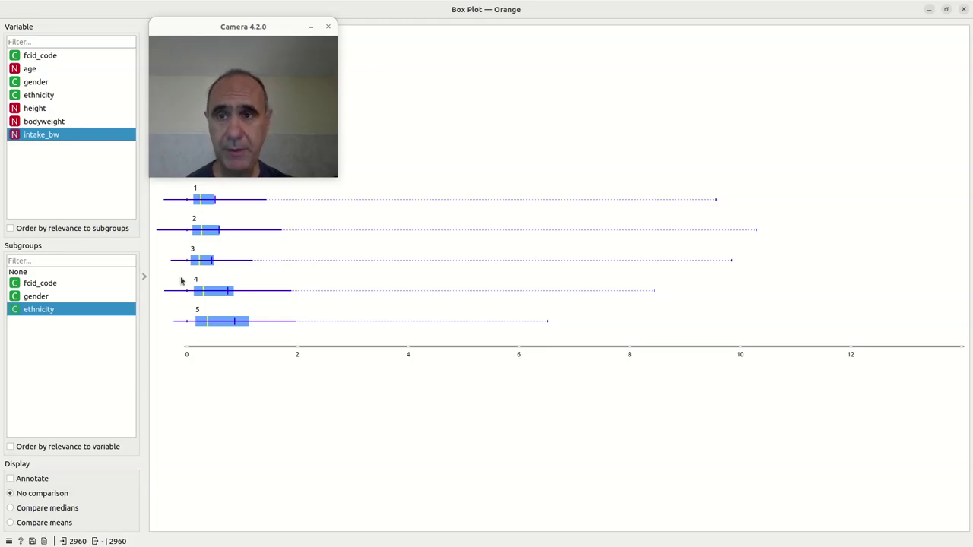
Restore and close the Box Plot window, and open the Select Rows conditions.
double_click(483, 13)
left_click_drag(462, 89, 629, 119)
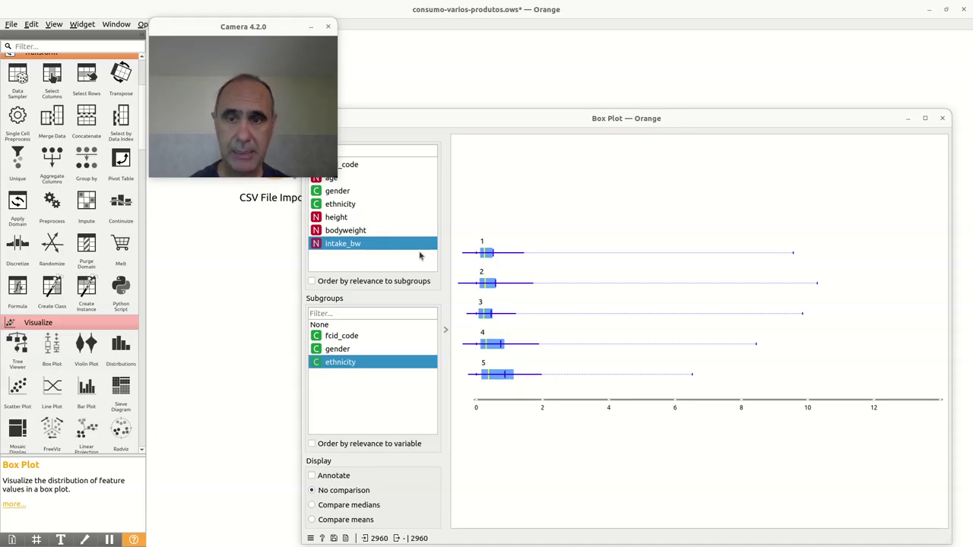
left_click(929, 10)
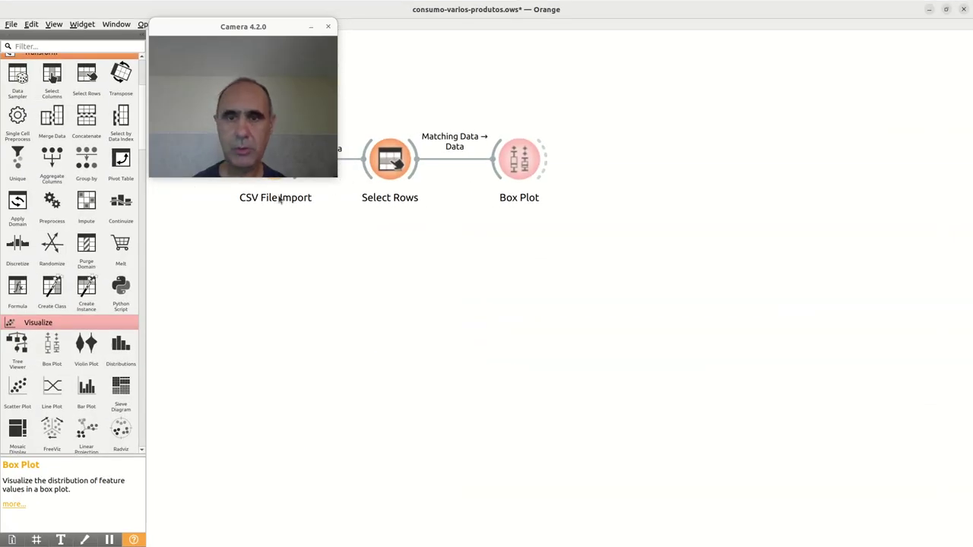
double_click(410, 161)
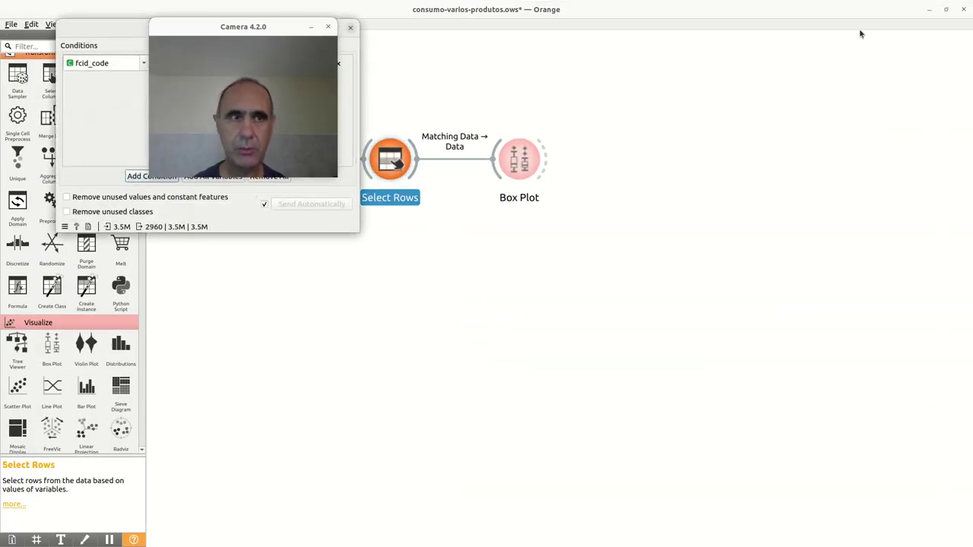
Minimize the workflow canvas and set the Select Rows condition to fcid_code is 603030000.
left_click(929, 9)
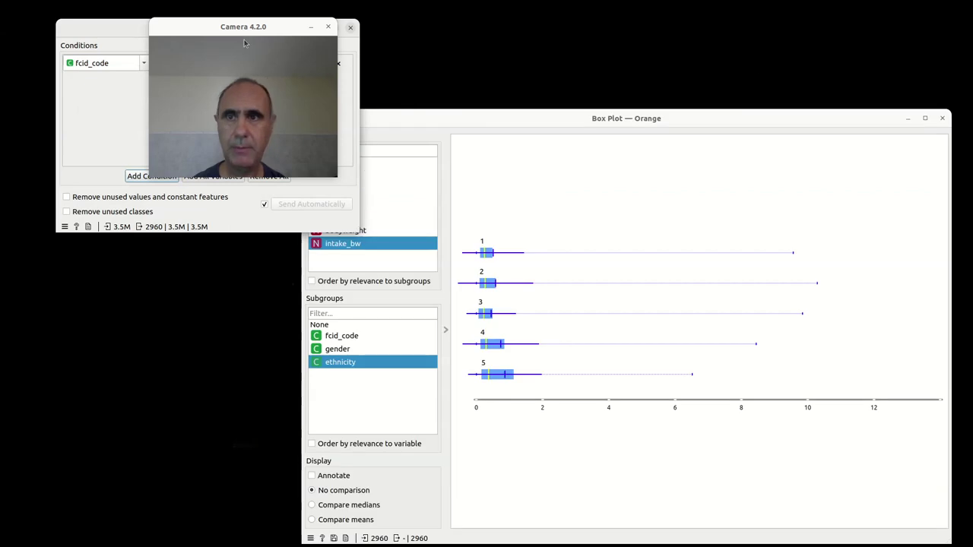
left_click_drag(244, 43, 516, 39)
left_click(296, 63)
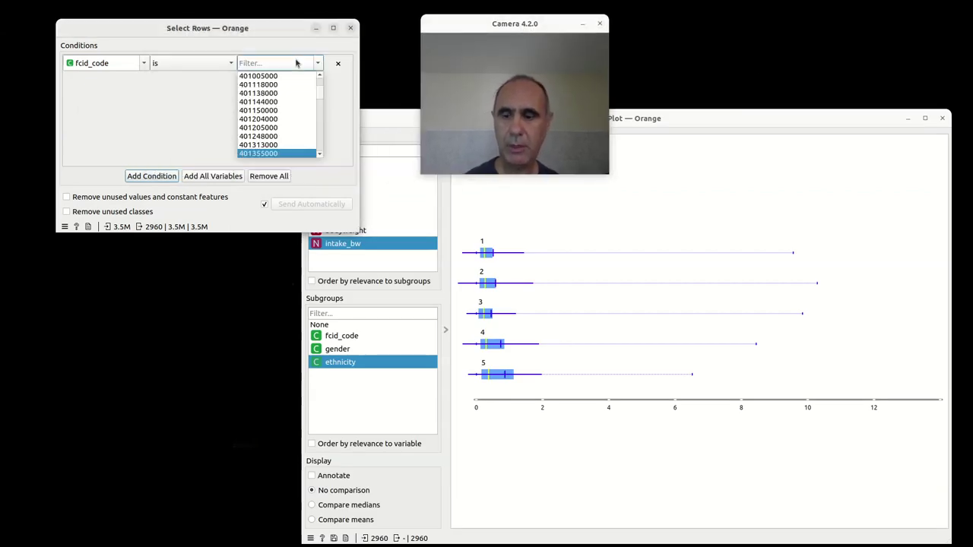
type("603030000")
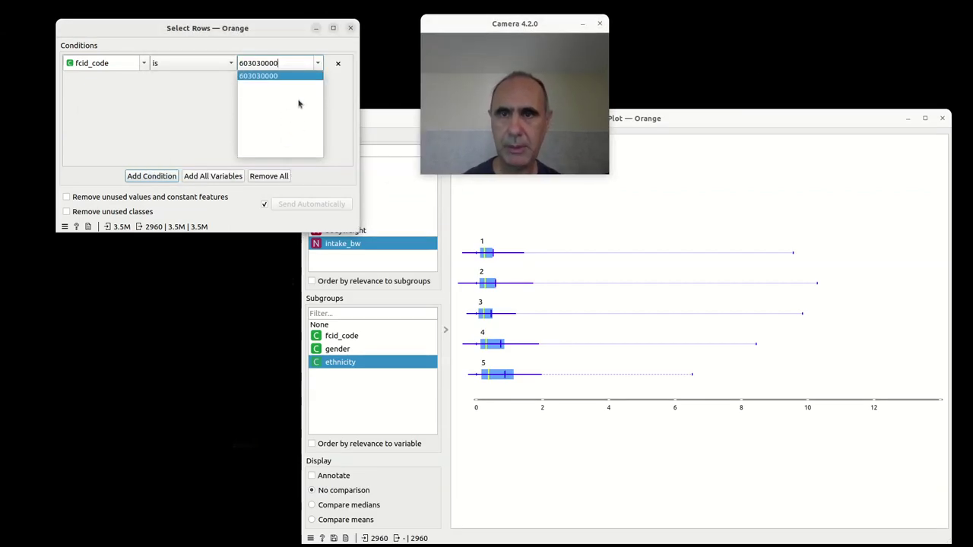
left_click(295, 76)
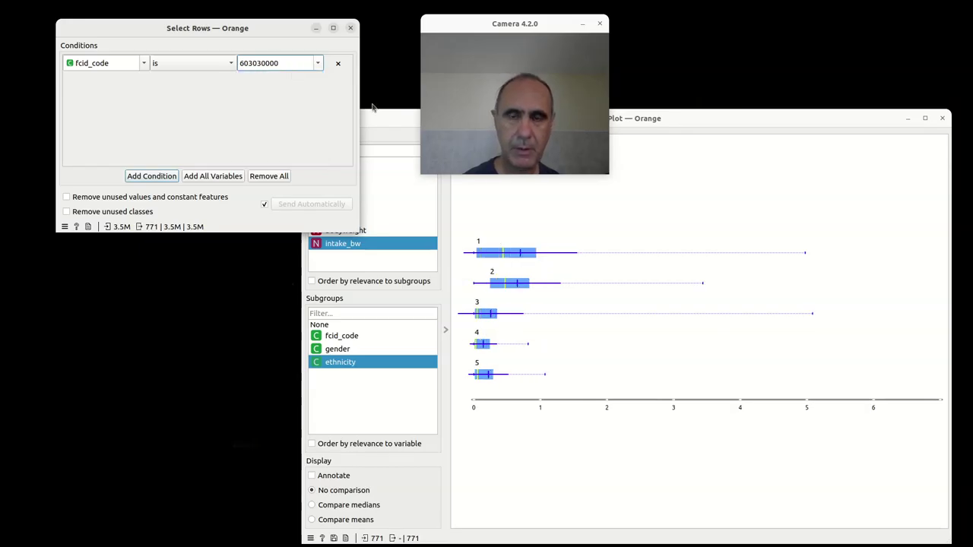
left_click_drag(533, 33, 559, 82)
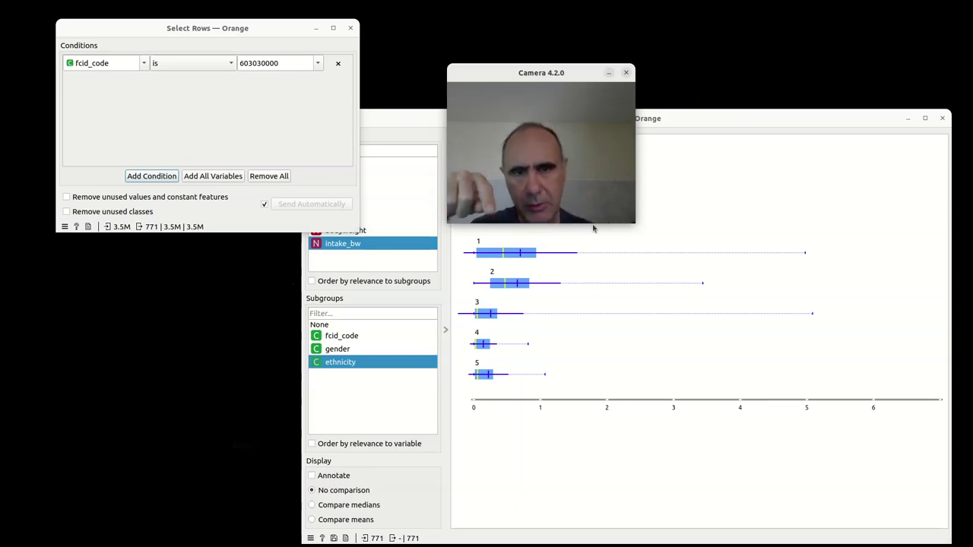
left_click_drag(563, 82, 501, 78)
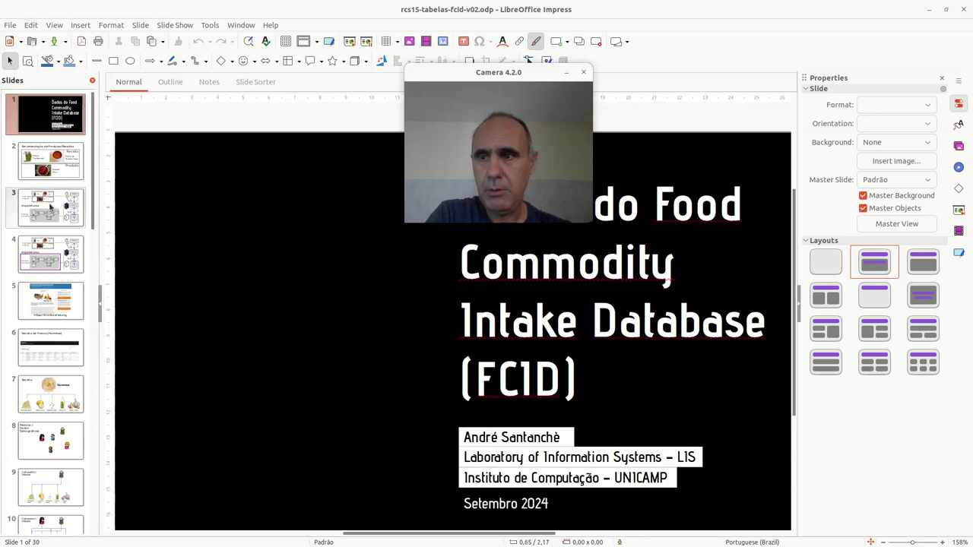
In the LibreOffice Impress presentation, review the slides on Merge Data, the ethnicity workflow and the 1:1 and 2:1 flows.
scroll(49, 207, "down", 15)
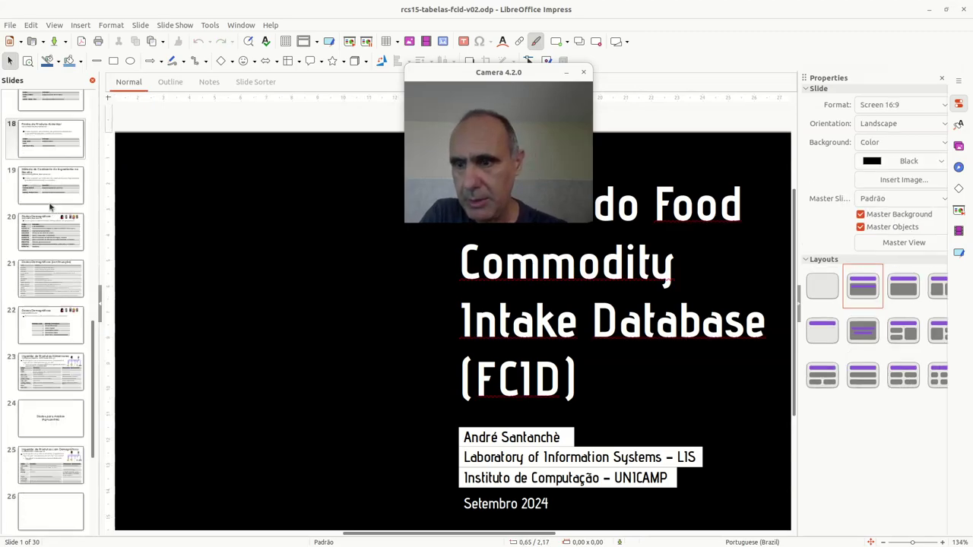
scroll(50, 206, "down", 1)
left_click(50, 278)
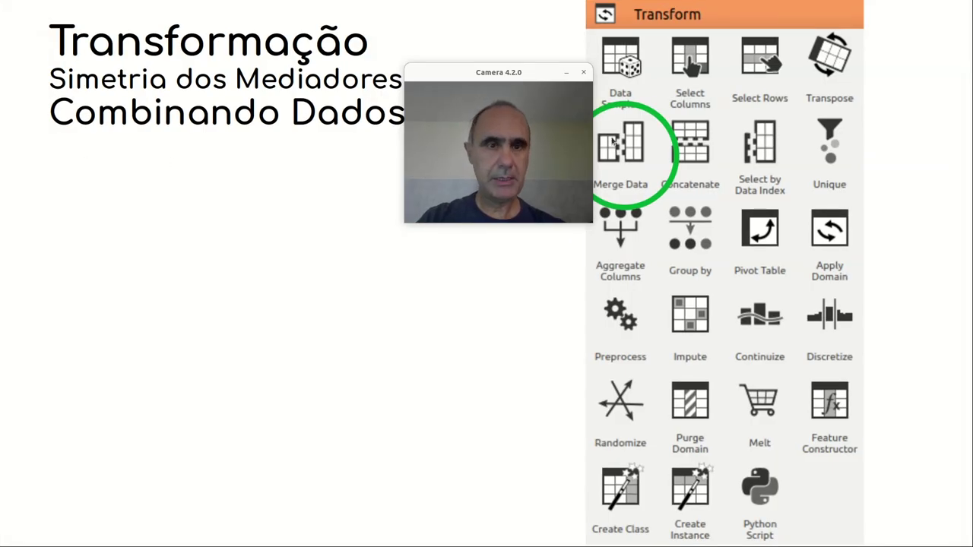
left_click_drag(581, 123, 558, 120)
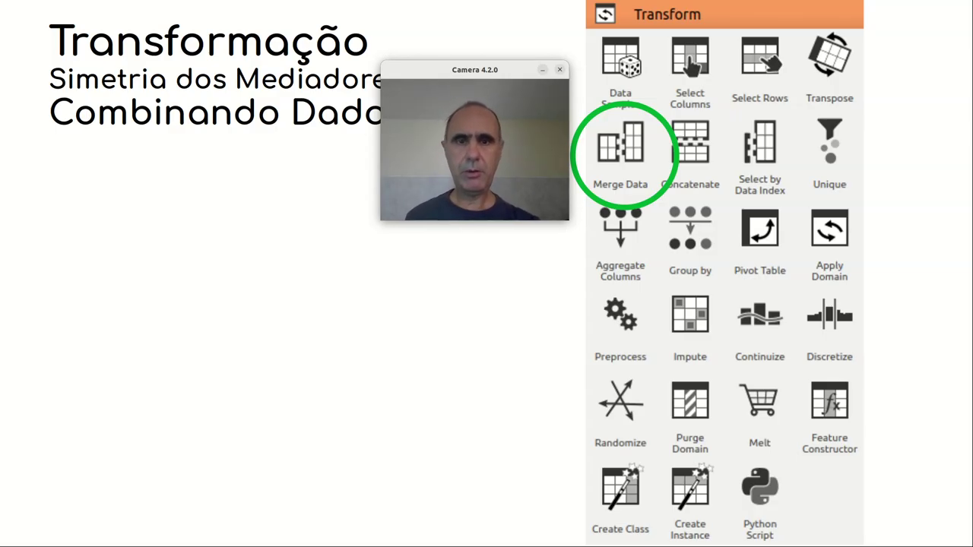
key("Right")
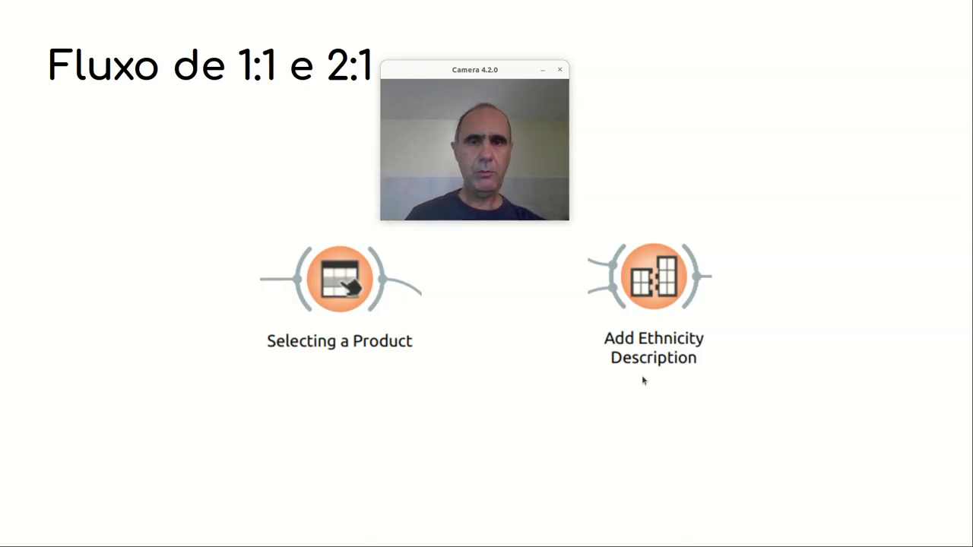
left_click_drag(472, 72, 652, 78)
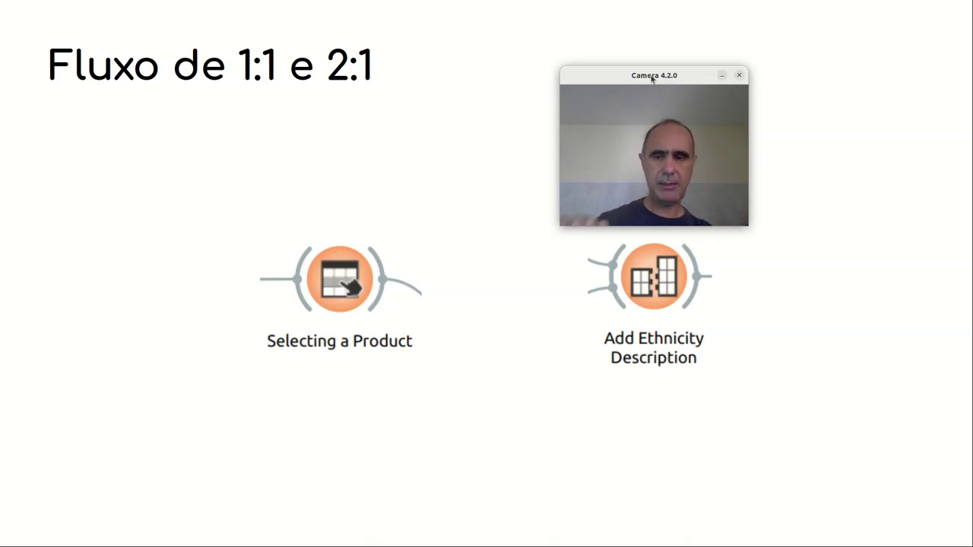
key("Left")
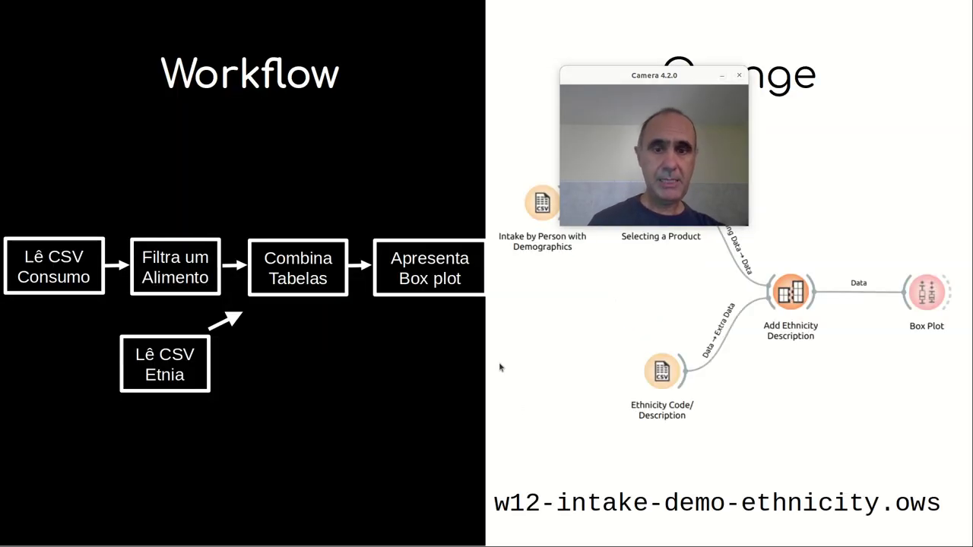
key("Right")
Return to the Orange canvas, remove the link between Select Rows and Box Plot, and move Box Plot farther from Select Rows.
key("alt+Tab")
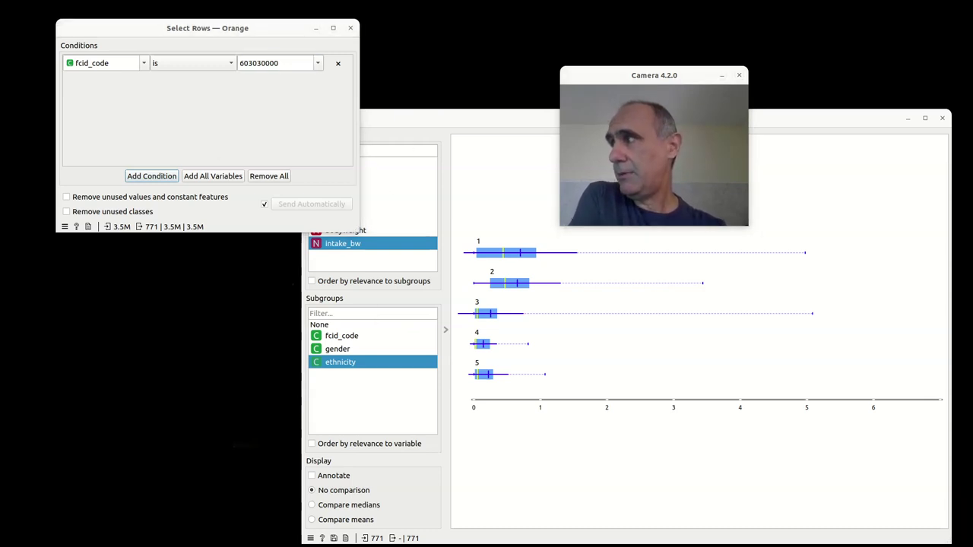
key("alt+Tab")
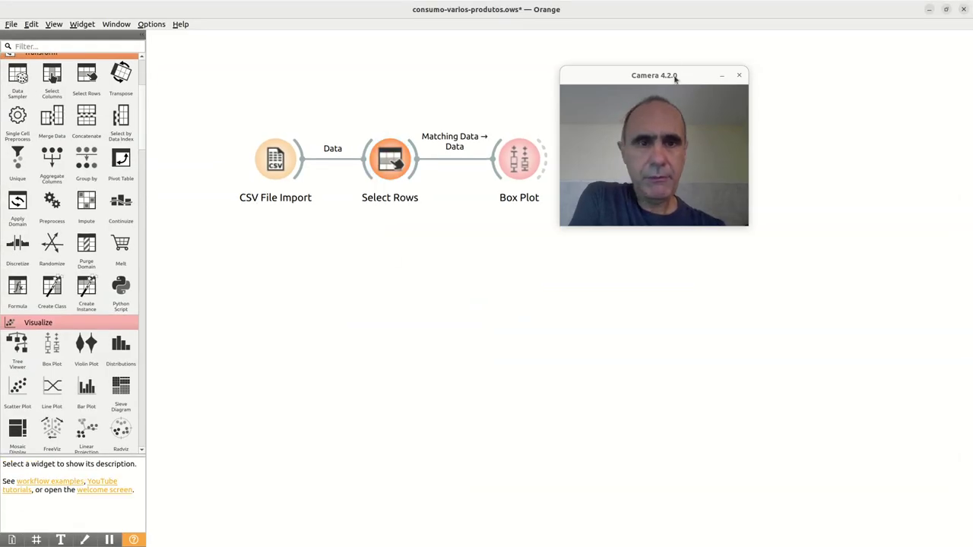
left_click_drag(676, 78, 748, 120)
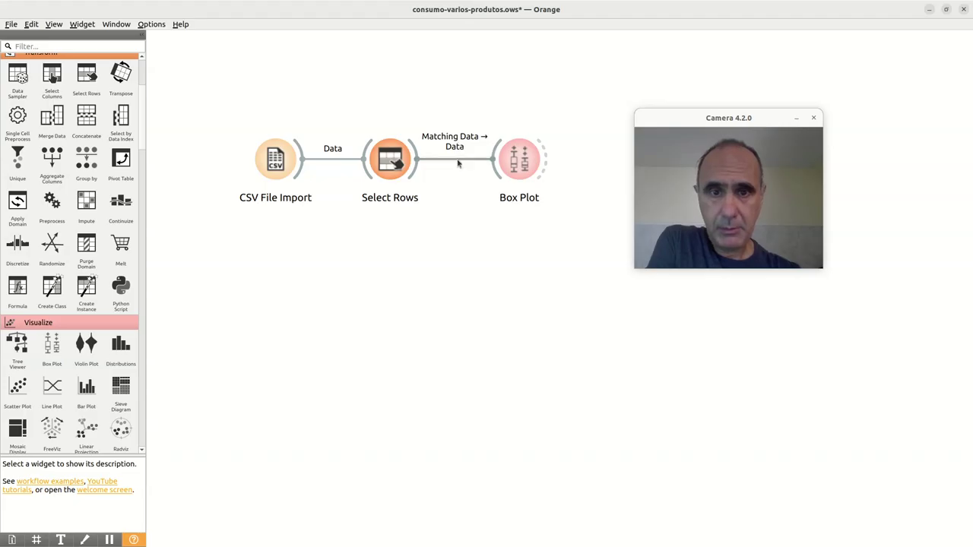
left_click(459, 163)
key("Delete")
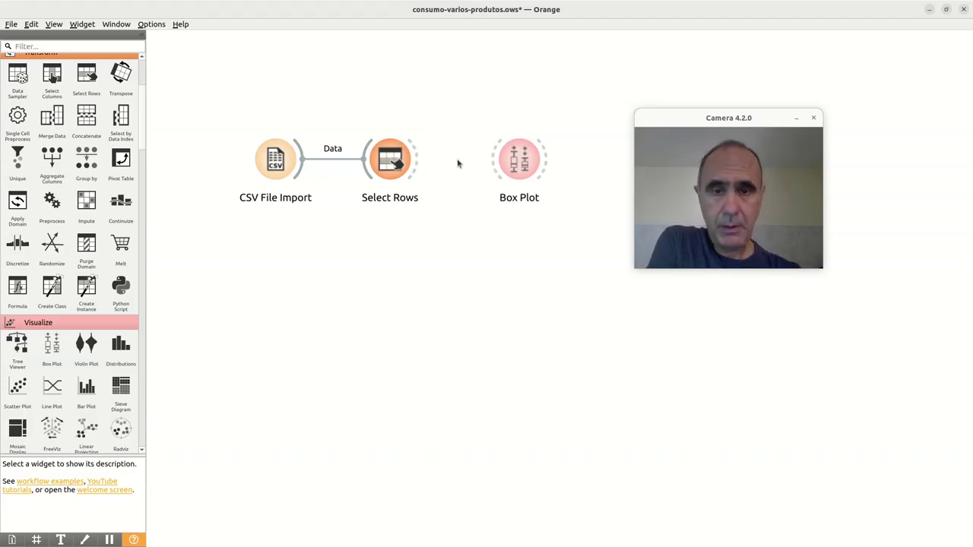
left_click_drag(519, 161, 561, 162)
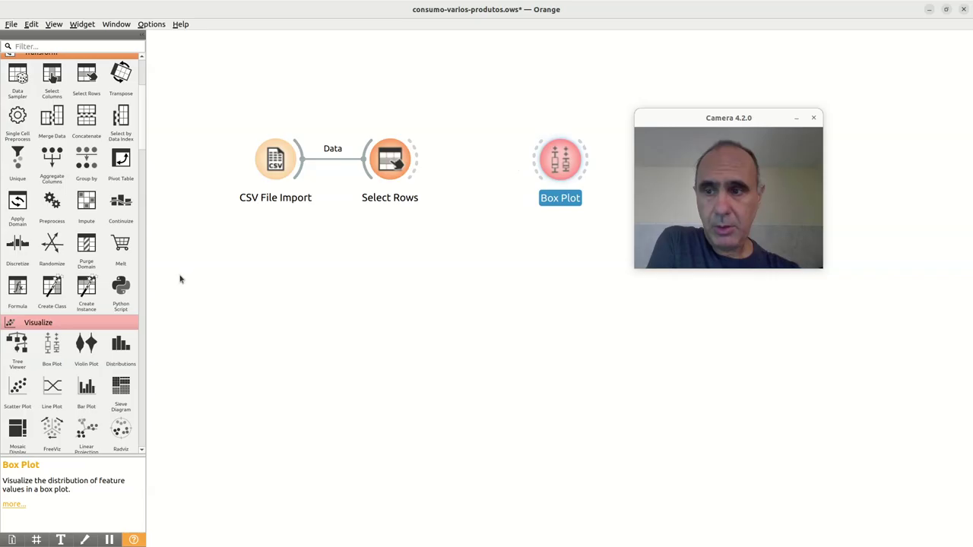
Add a second CSV File Import widget to the canvas below Select Rows.
scroll(84, 190, "up", 3)
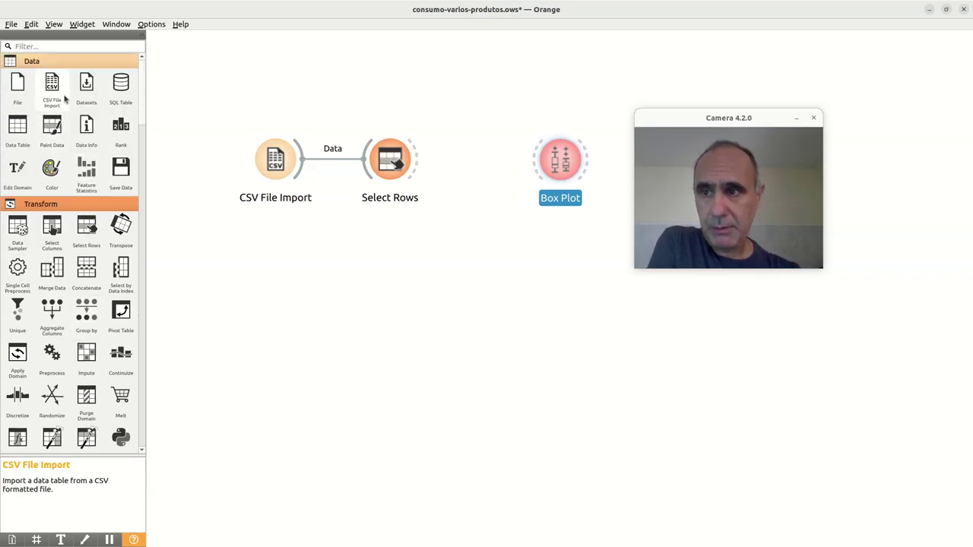
left_click(510, 130)
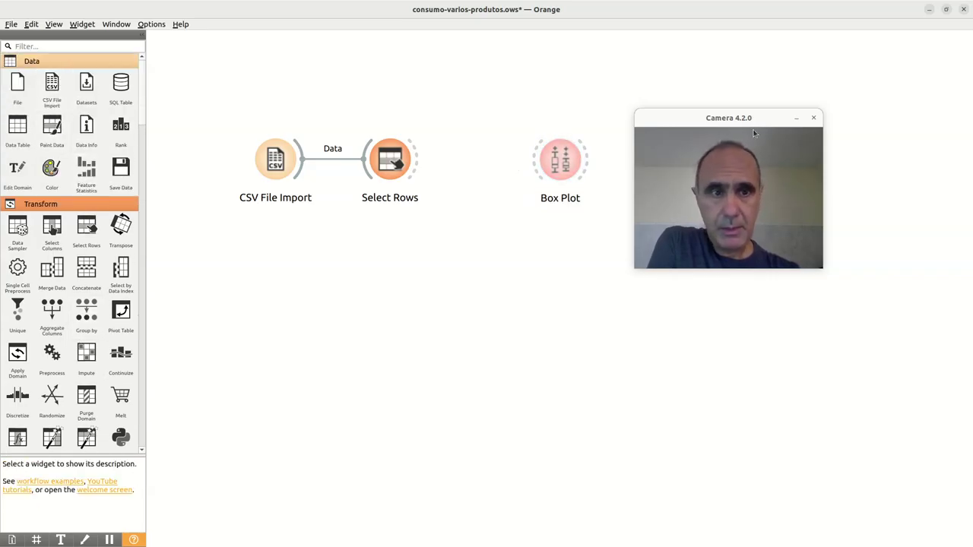
key("ctrl+v")
left_click_drag(692, 169, 391, 260)
Open the second CSV File Import widget and choose ethnicity.csv from the people folder as its data file.
right_click(392, 259)
left_click(416, 265)
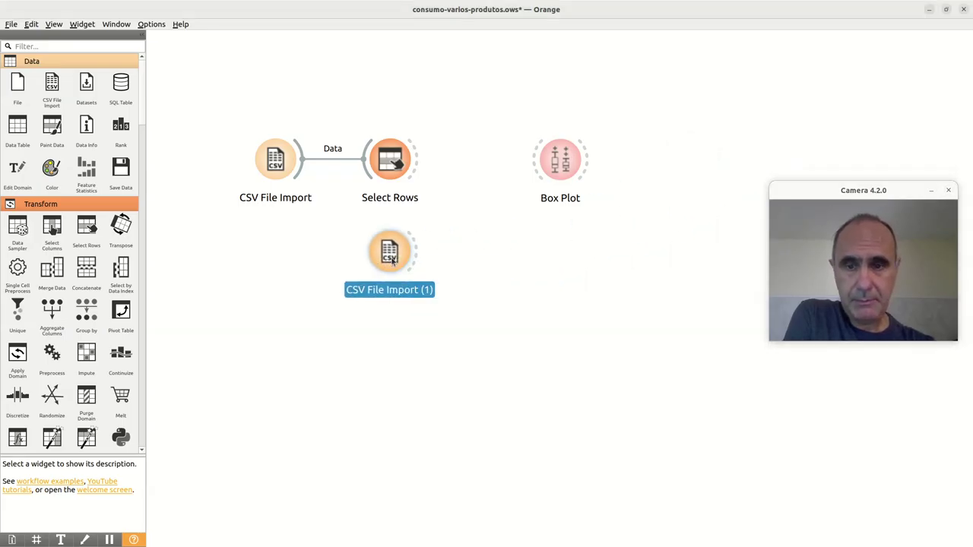
left_click_drag(101, 181, 465, 124)
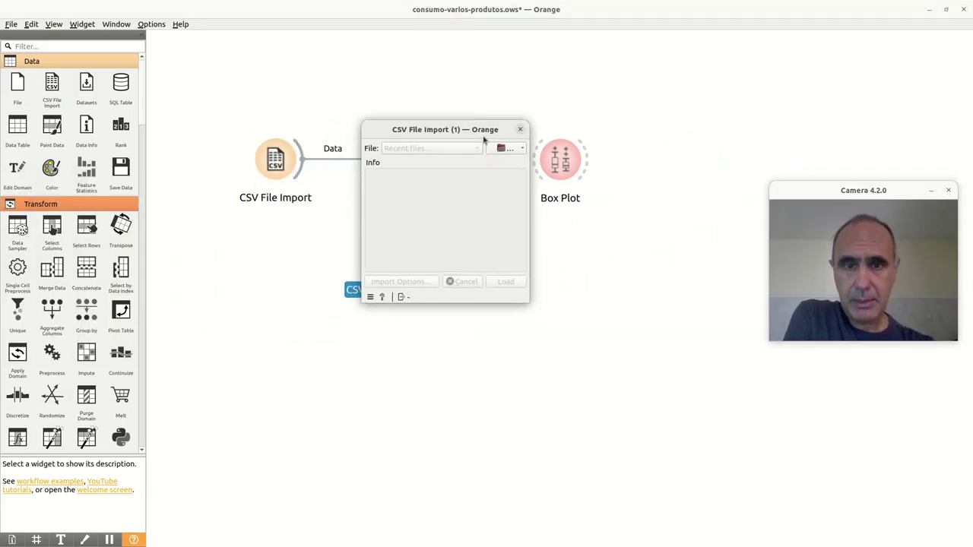
left_click(525, 149)
left_click(531, 174)
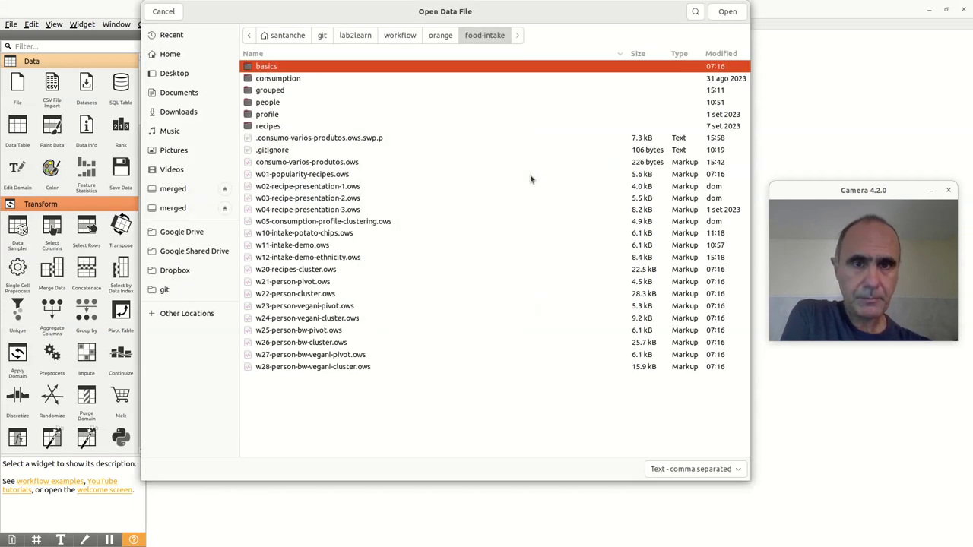
double_click(268, 102)
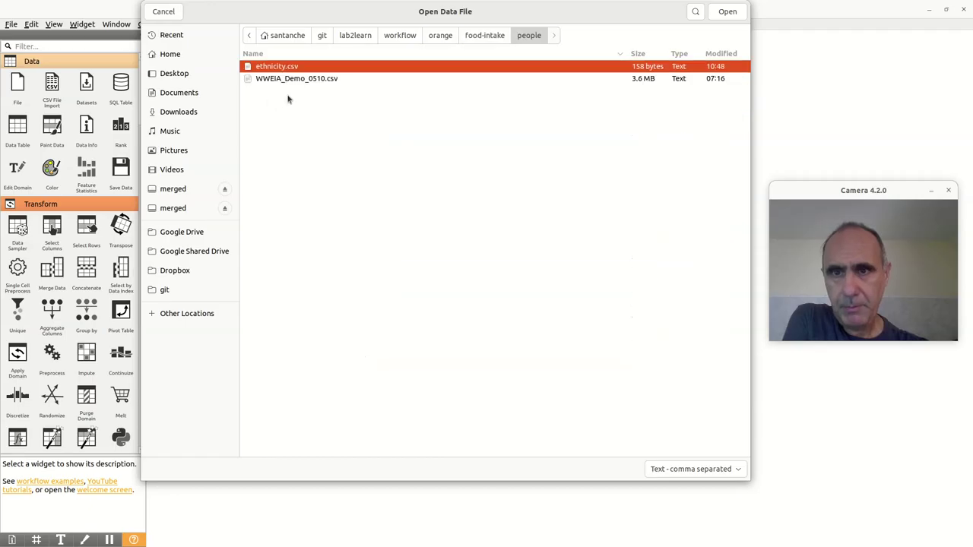
left_click(721, 12)
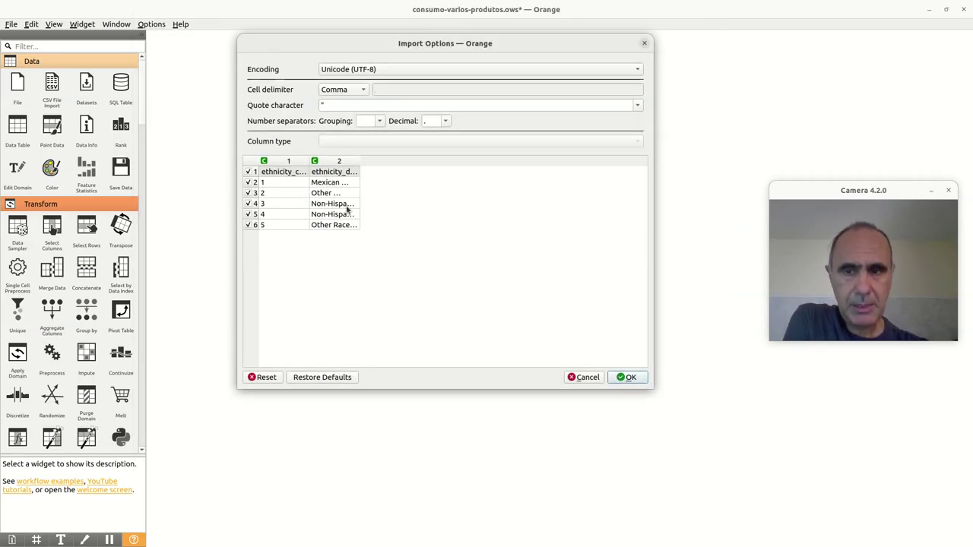
Keep both ethnicity columns as Categorical, accept the import options and close the import window.
left_click(283, 162)
right_click(283, 163)
left_click(292, 167)
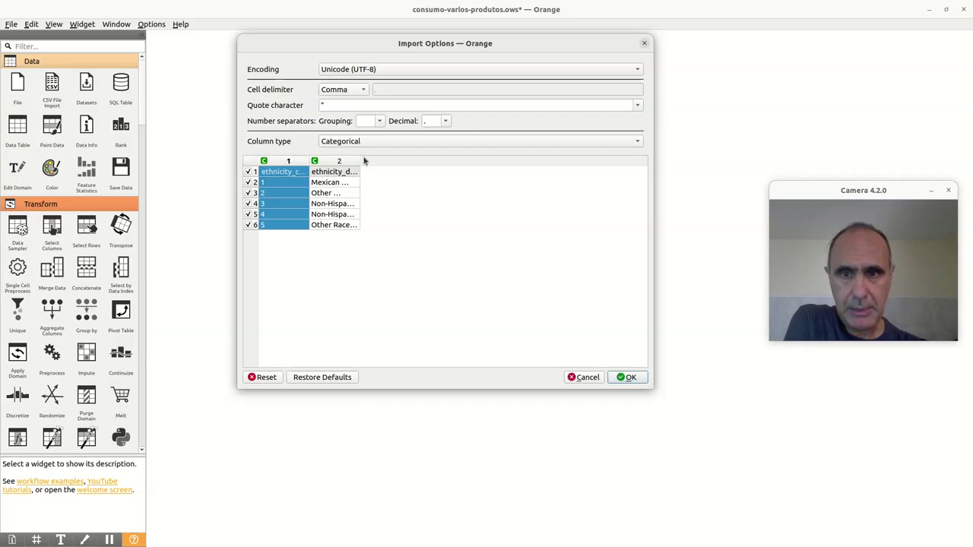
left_click(345, 165)
right_click(346, 165)
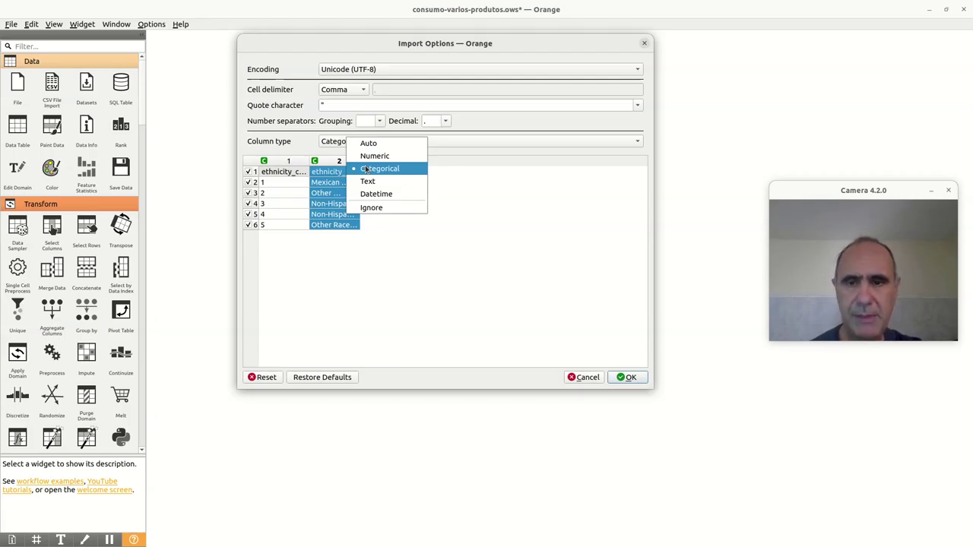
left_click(636, 378)
left_click(636, 379)
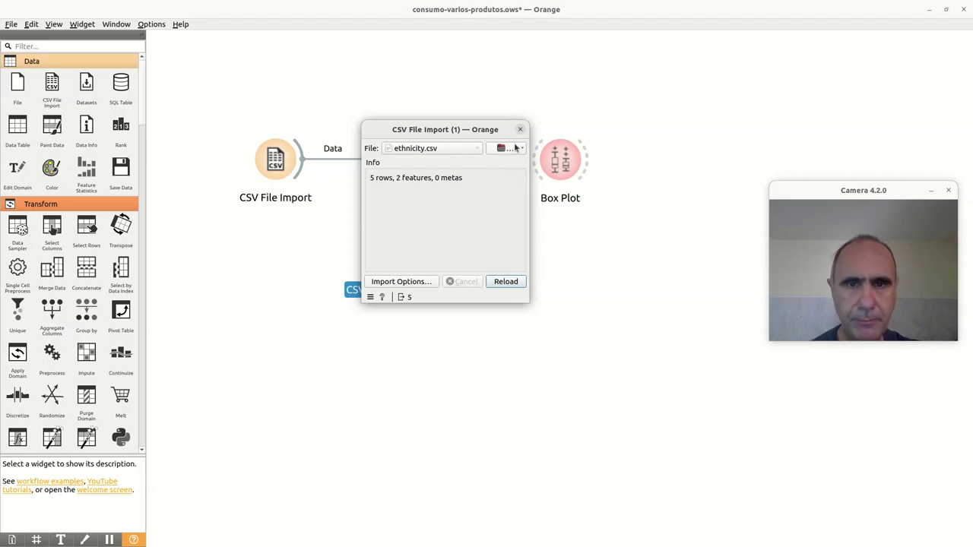
left_click(521, 130)
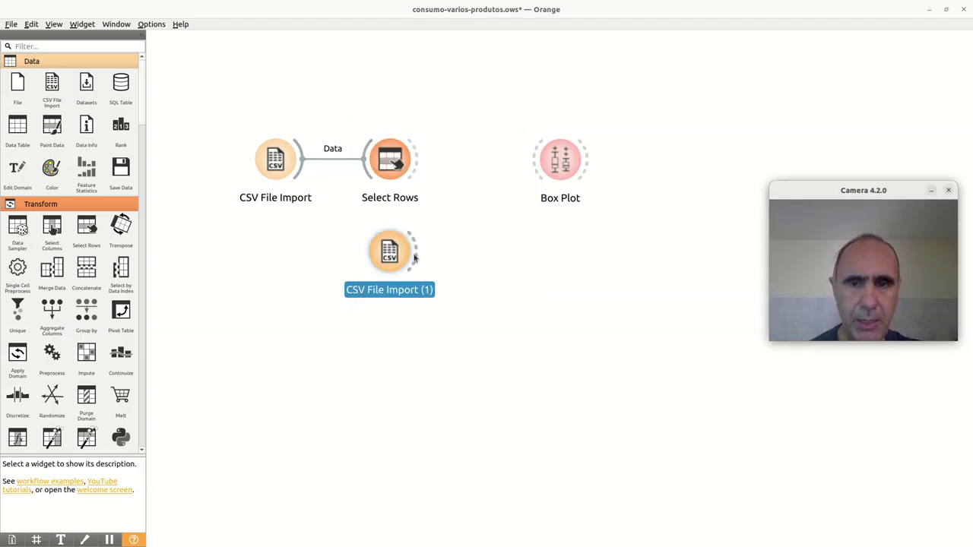
Move the second CSV File Import widget slightly lower and rename the first CSV File Import widget as Intake.
left_click_drag(390, 256, 386, 273)
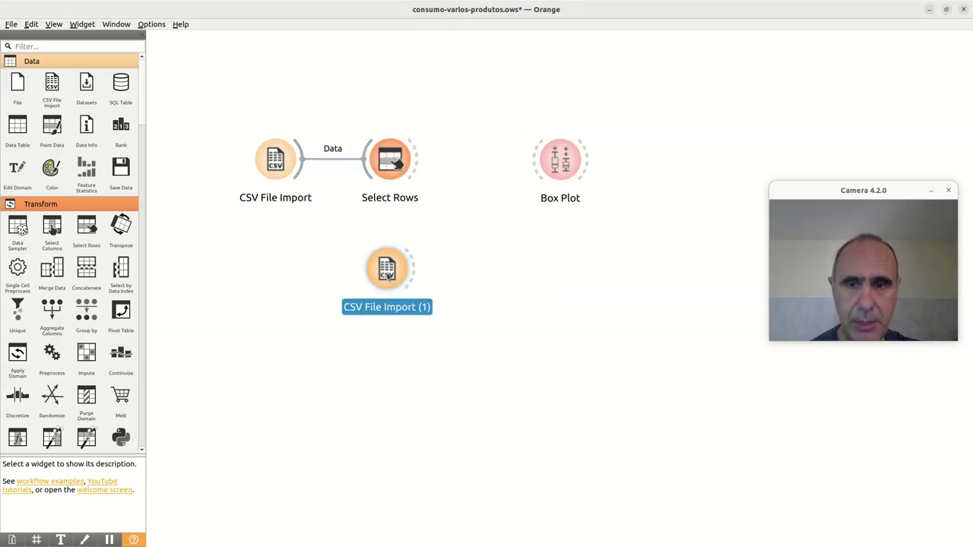
left_click(299, 193)
right_click(278, 162)
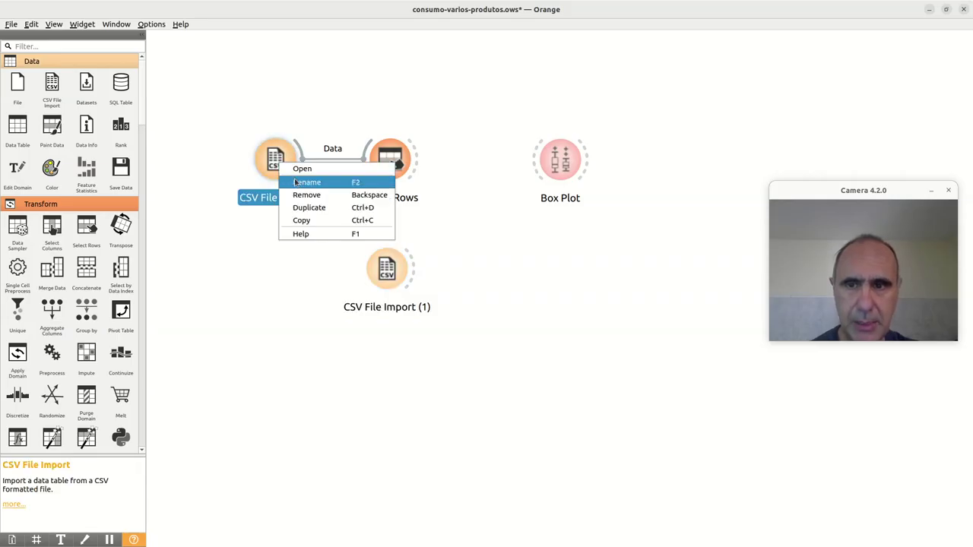
left_click(296, 182)
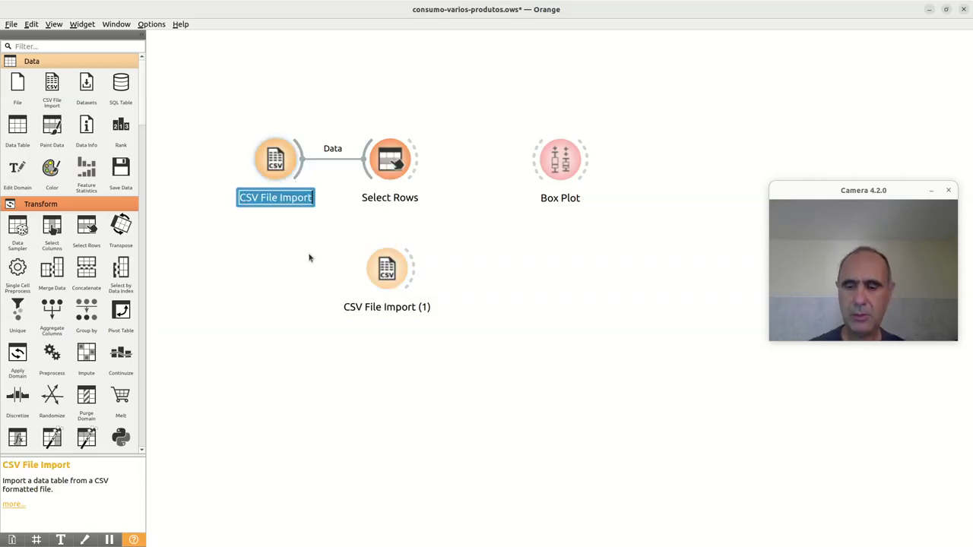
type("Intake")
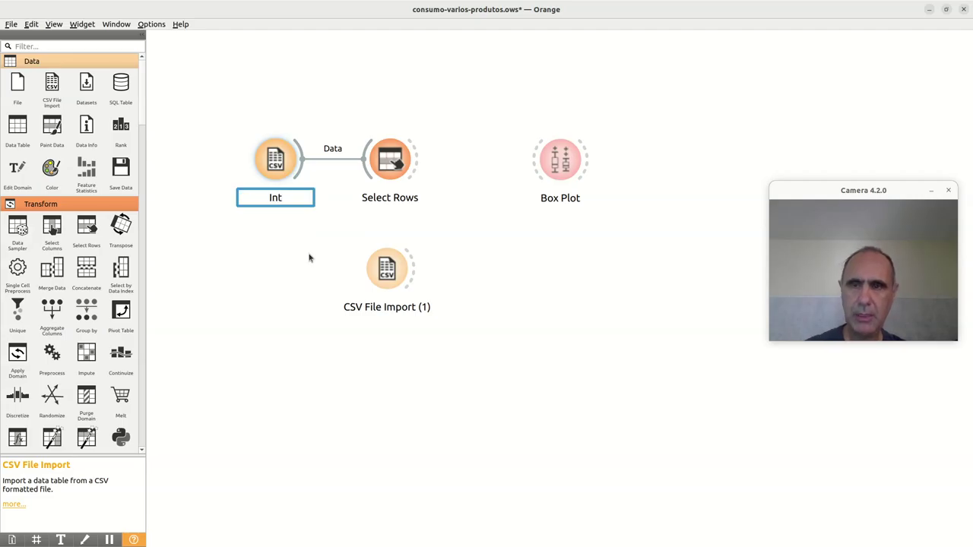
key("Return")
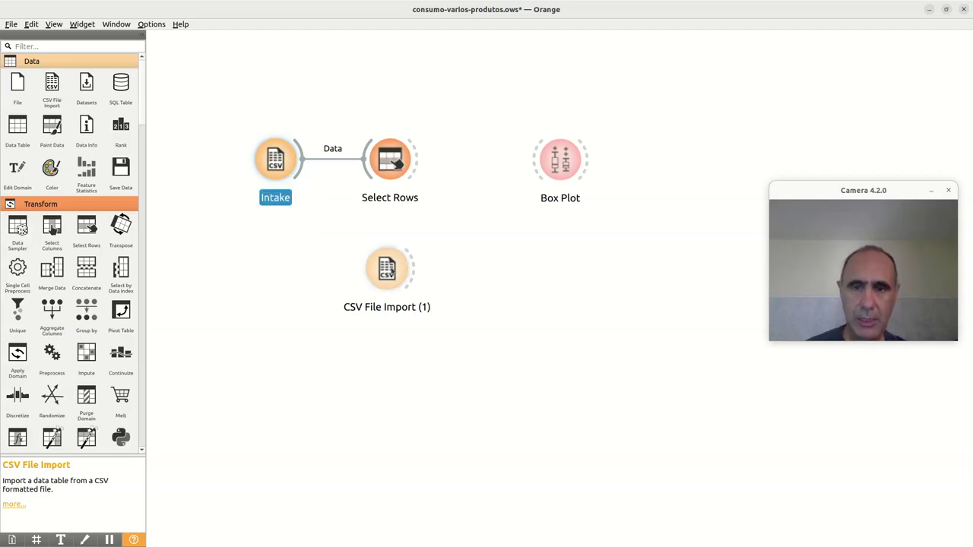
right_click(389, 266)
left_click(388, 270)
double_click(387, 270)
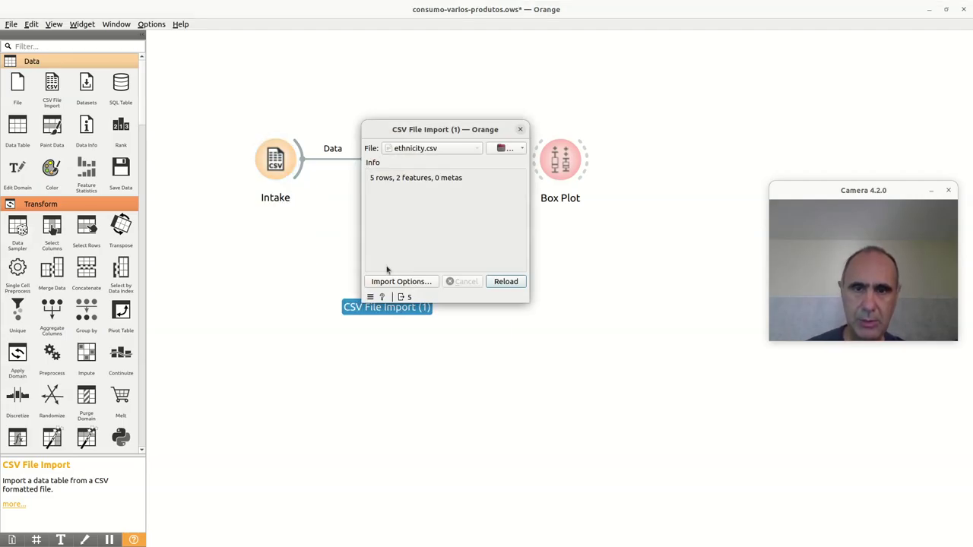
left_click(519, 130)
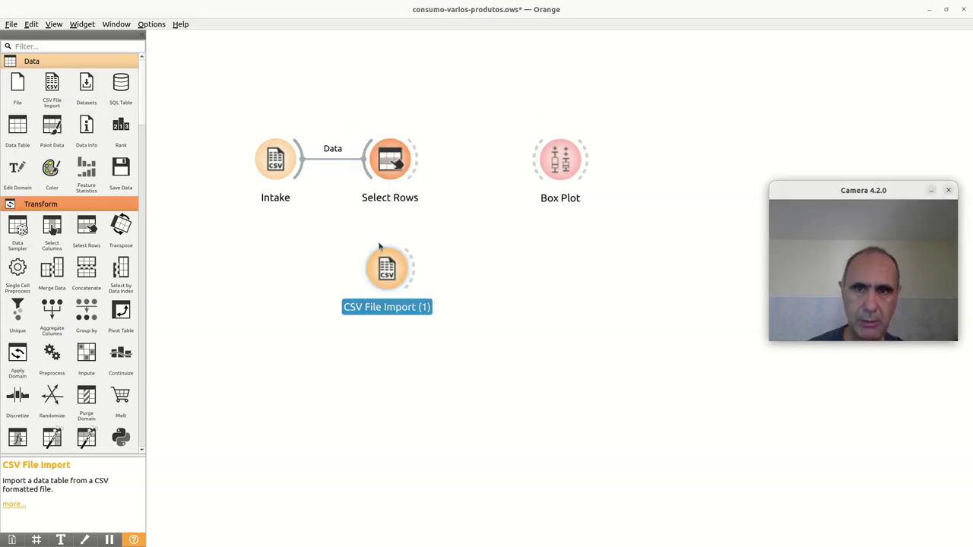
Rename the second CSV File Import widget as Etnia.
right_click(376, 264)
left_click(411, 281)
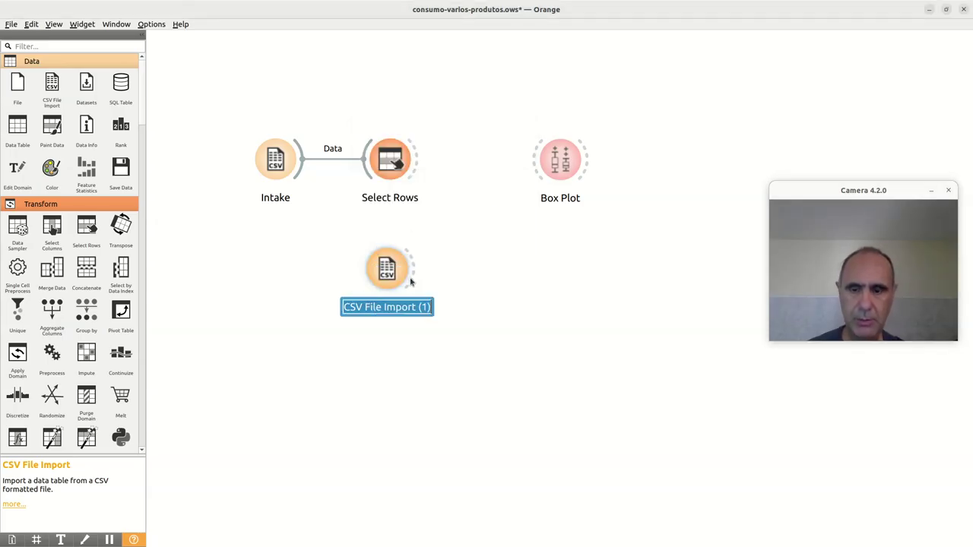
type("Etnia")
key("Return")
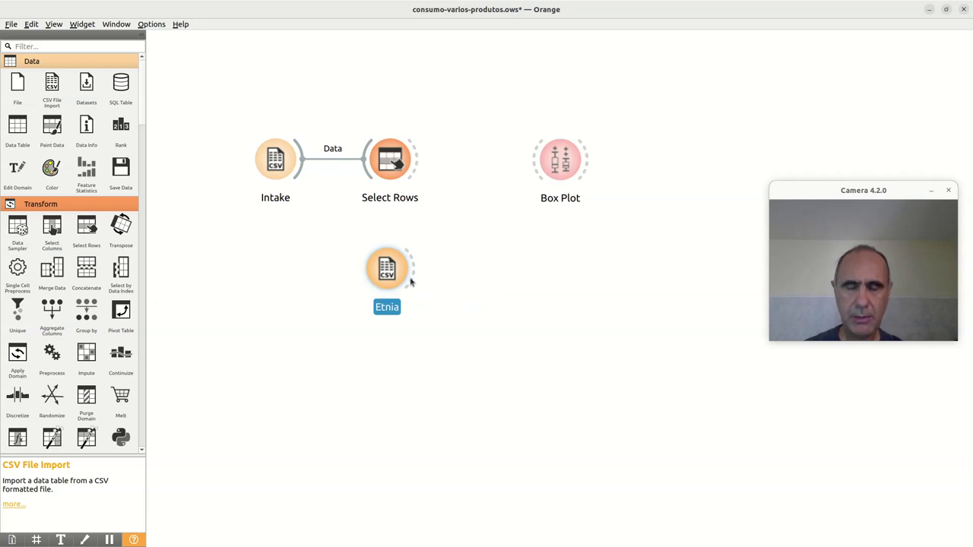
left_click(463, 268)
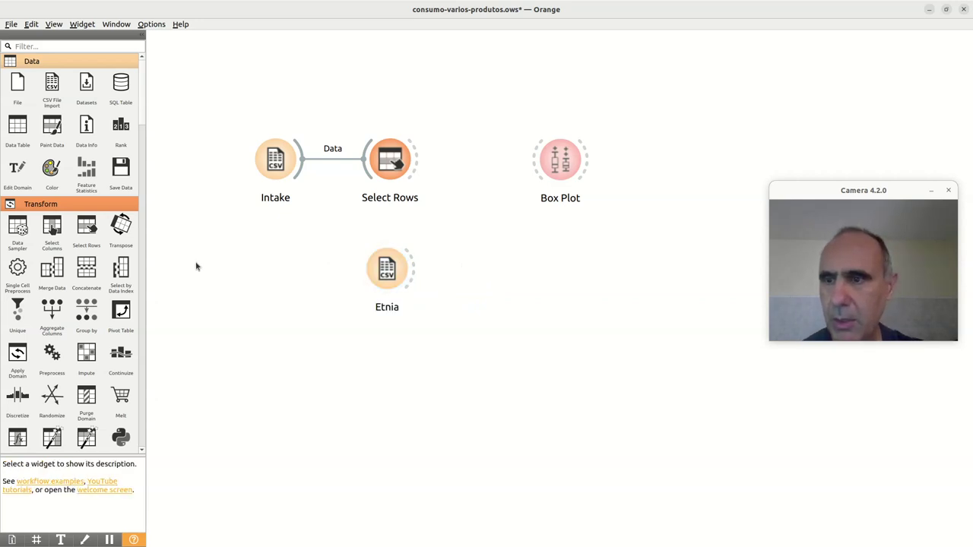
Add a Merge Data widget between the sources and Box Plot, feeding it Select Rows as Data and Etnia as Extra Data.
left_click(58, 276)
left_click_drag(523, 280, 499, 218)
left_click_drag(415, 171, 470, 207)
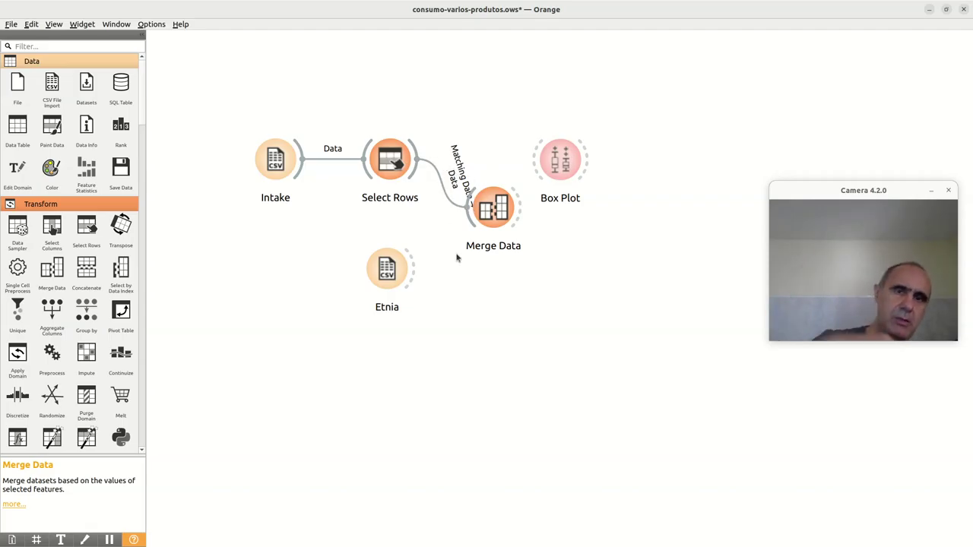
left_click_drag(415, 263, 480, 240)
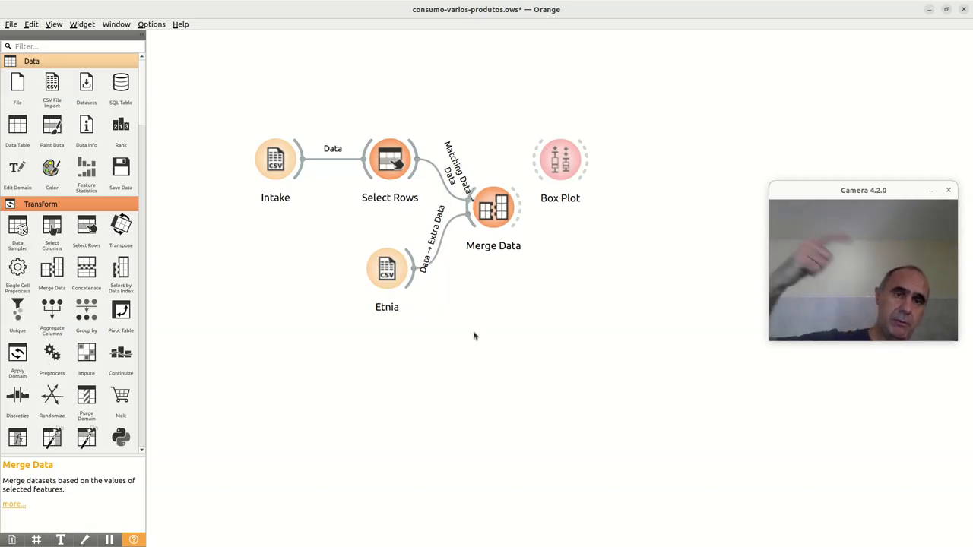
Set Merge Data to match rows where ethnicity equals ethnicity_code, keeping Append columns from Extra data, and close its window.
double_click(505, 214)
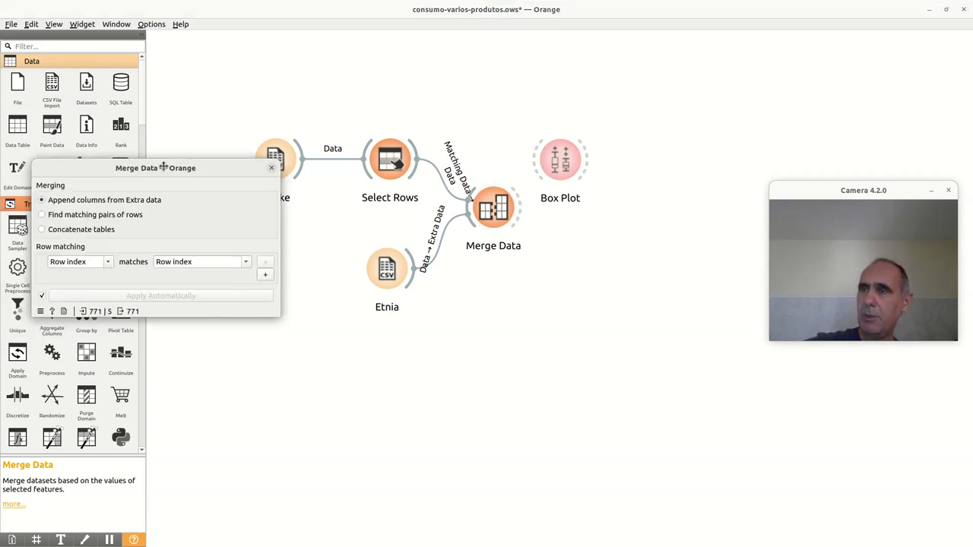
left_click_drag(163, 164, 498, 84)
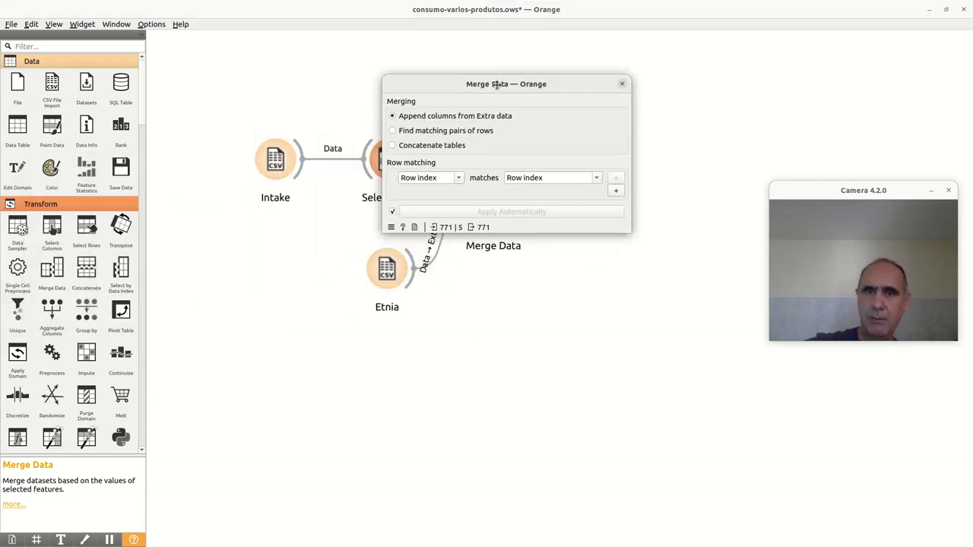
left_click(457, 179)
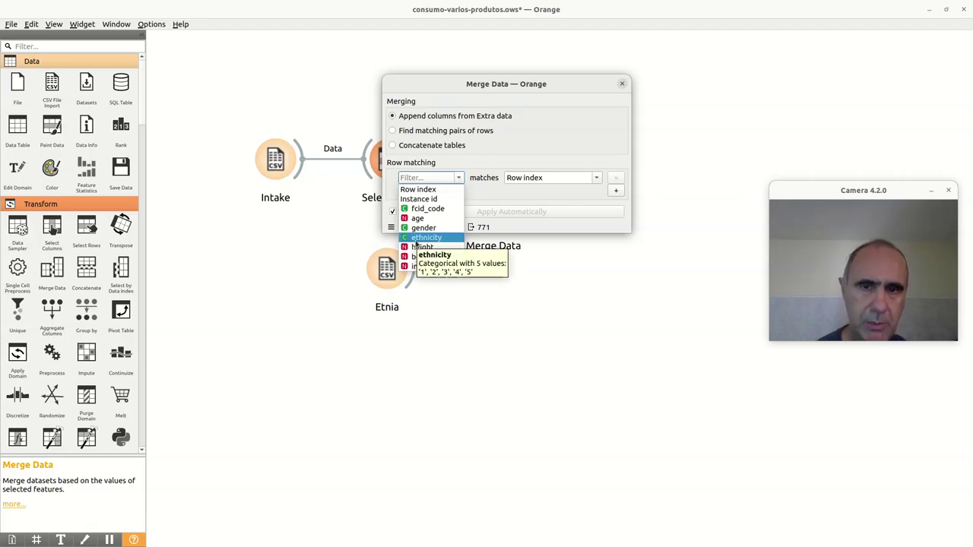
left_click(415, 240)
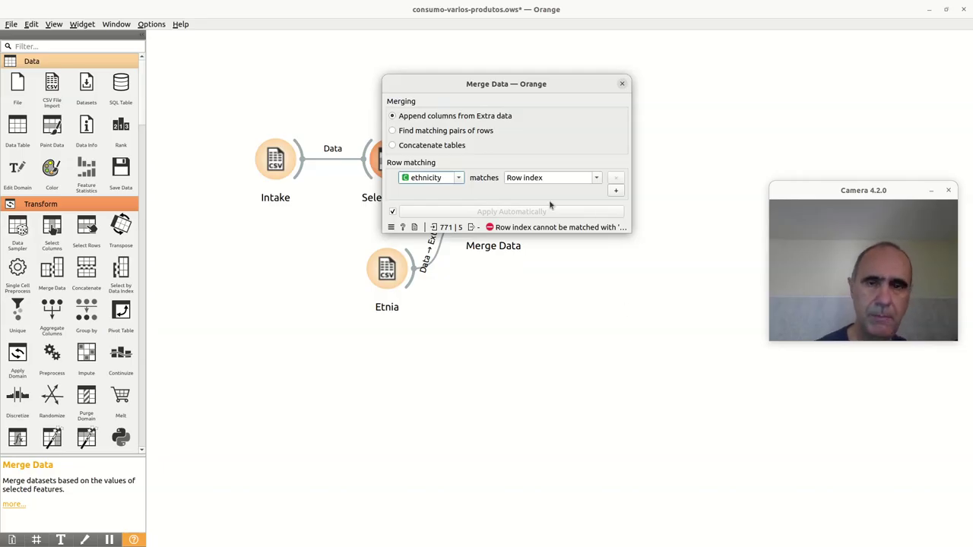
left_click(528, 179)
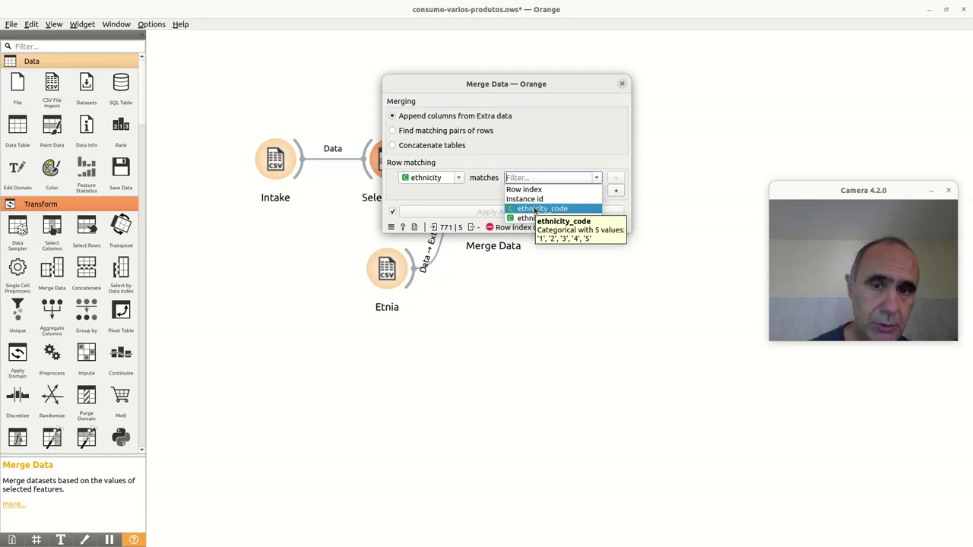
left_click(537, 209)
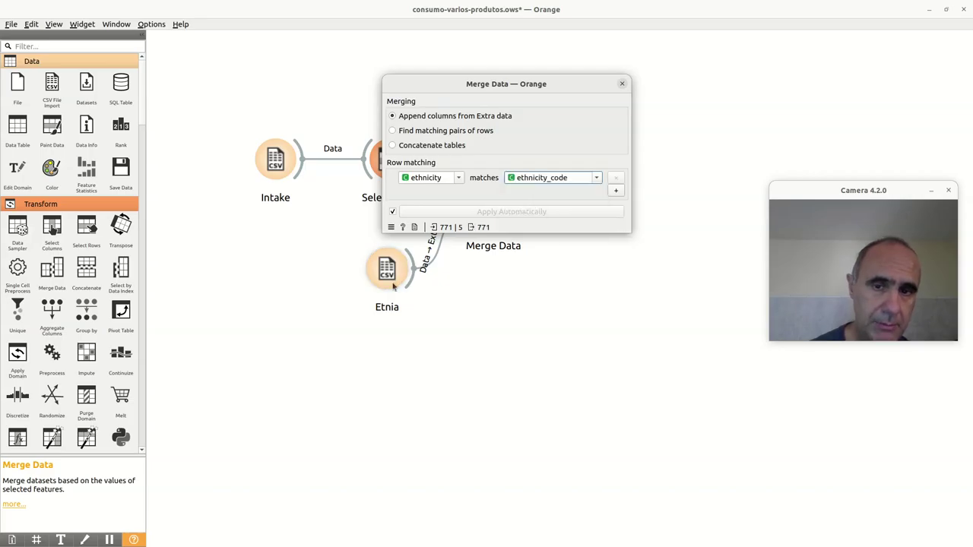
left_click(622, 84)
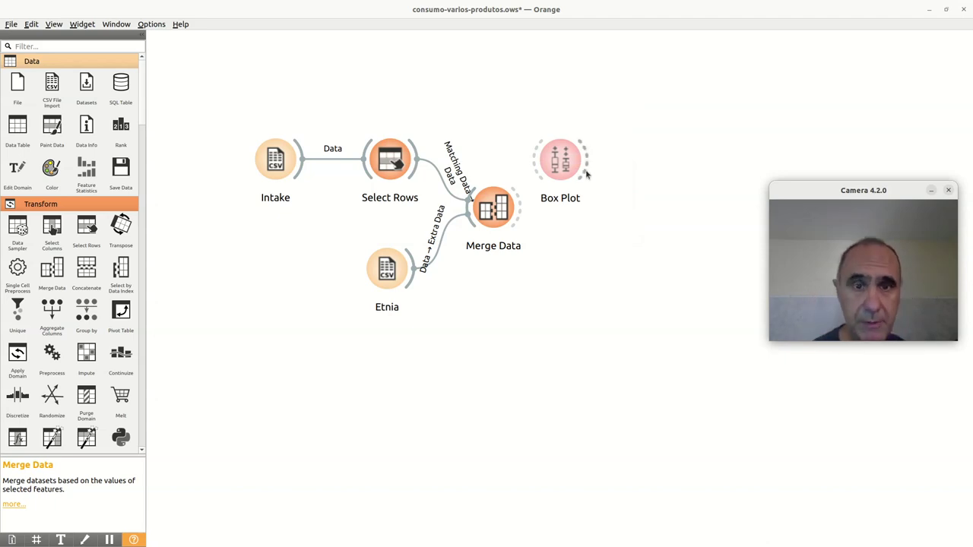
Place Box Plot beside Merge Data, link Merge Data's output to it and open the plot of intake_bw by ethnicity_description.
left_click_drag(566, 164, 603, 211)
left_click_drag(523, 209, 594, 209)
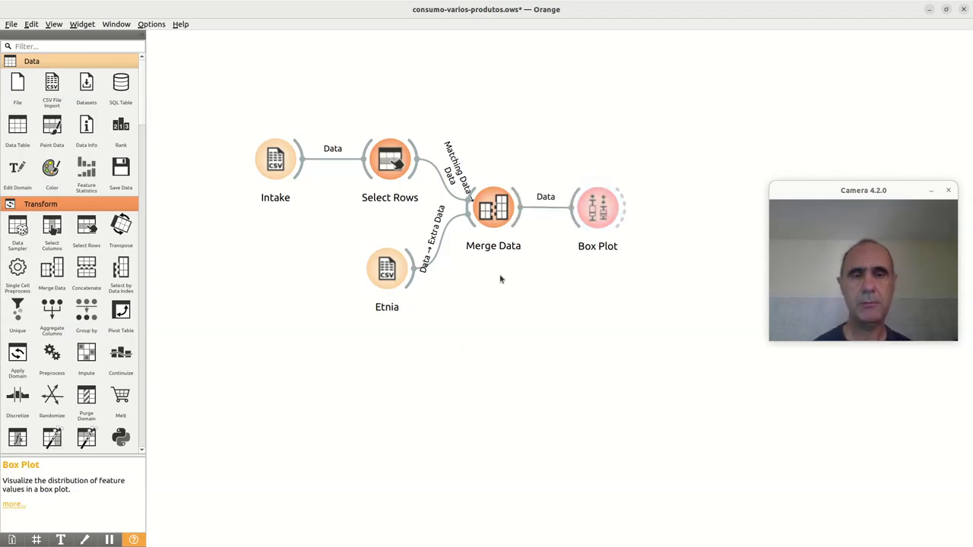
left_click(595, 206)
double_click(597, 205)
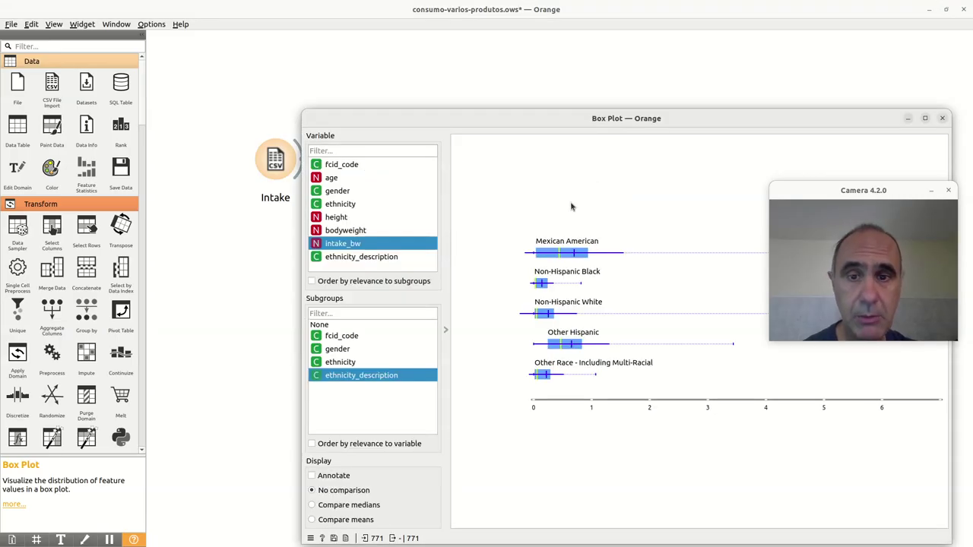
left_click_drag(607, 120, 498, 55)
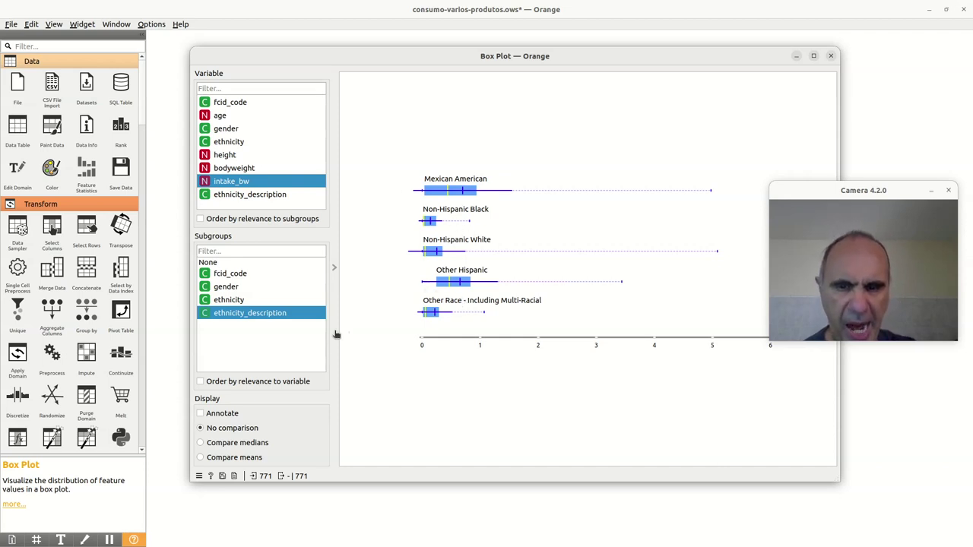
Examine the annotated intake statistics for each ethnicity group, turn the annotations off again and return to the workflow canvas.
left_click(217, 414)
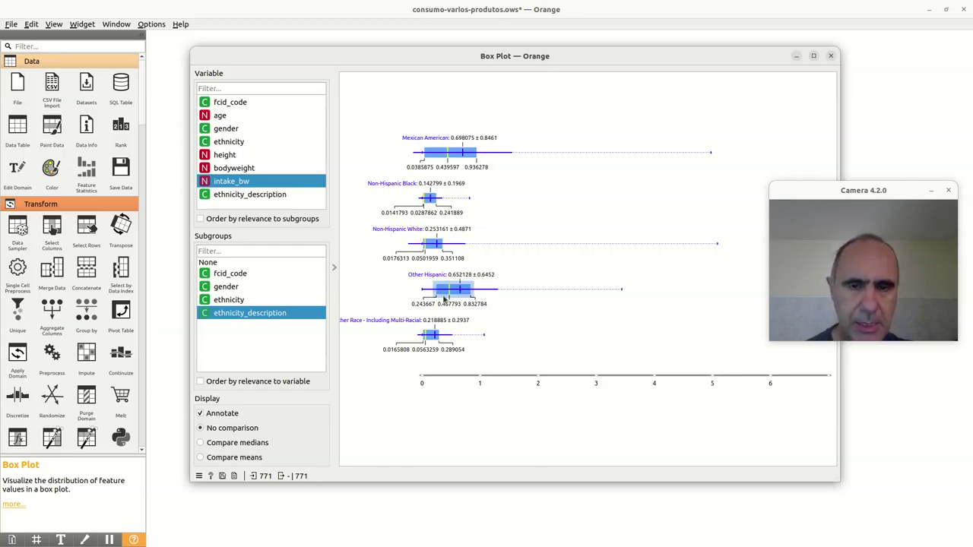
left_click(201, 413)
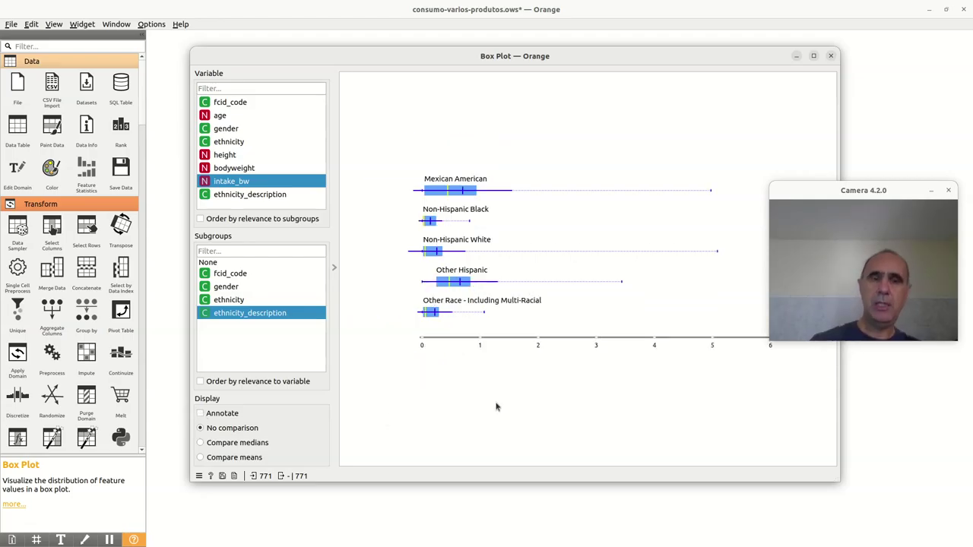
left_click(686, 2)
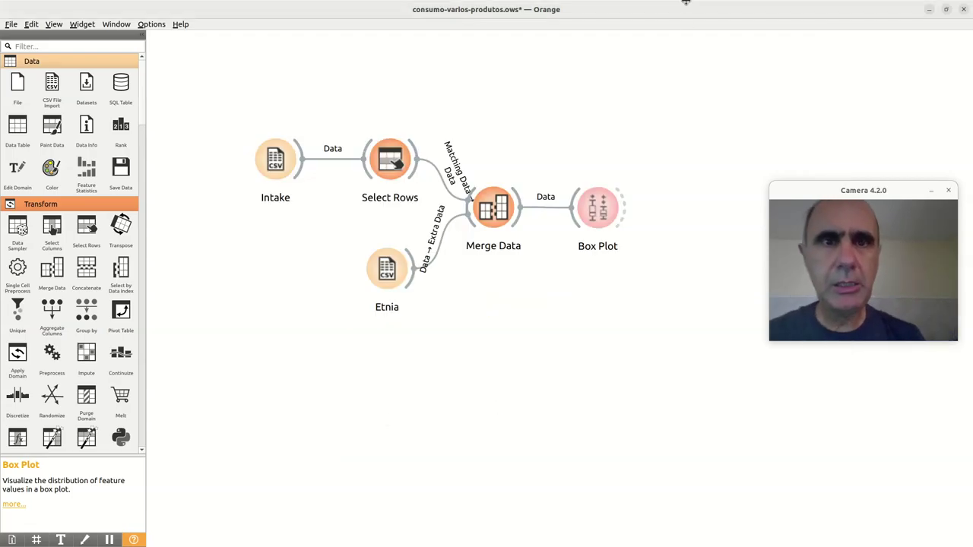
Save the workflow under its existing file name.
left_click(12, 25)
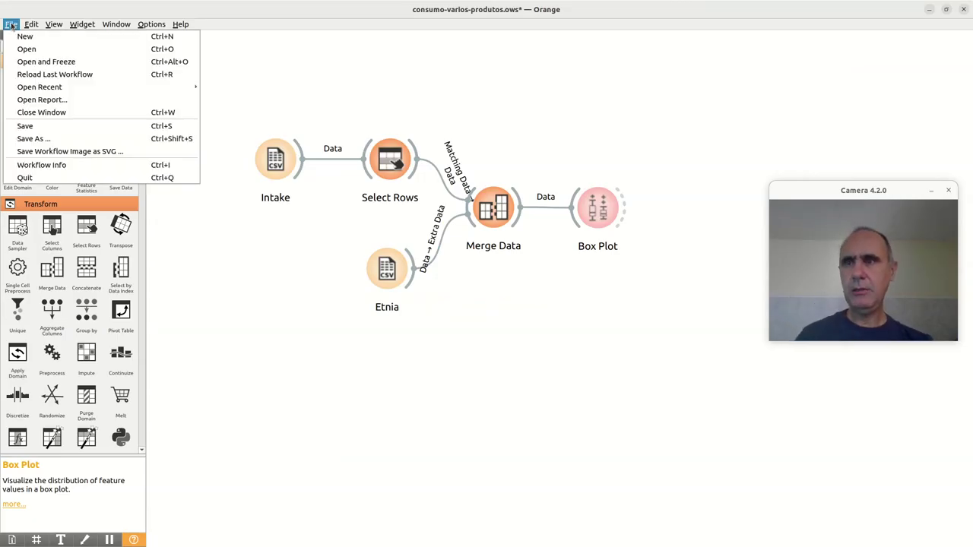
left_click(35, 127)
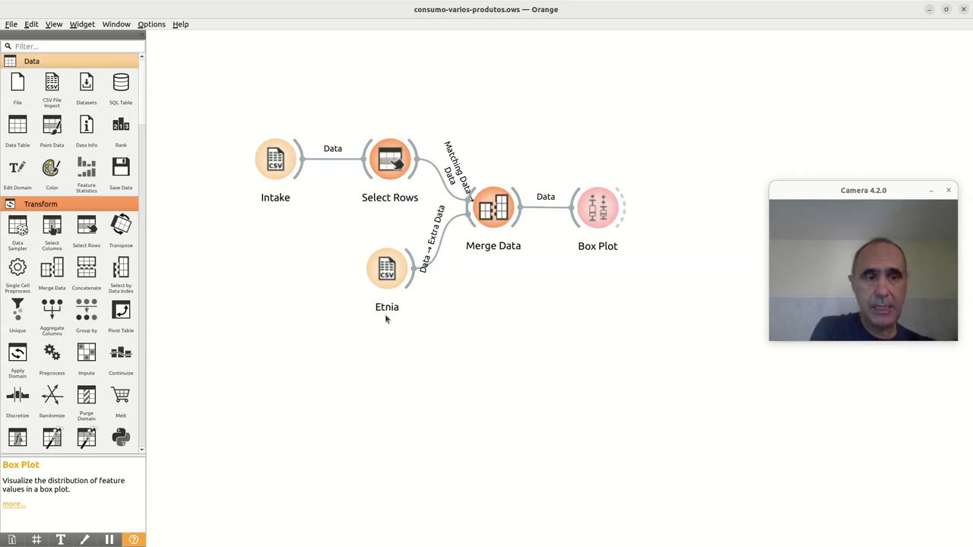
Select the link between Merge Data and Box Plot.
left_click(546, 207)
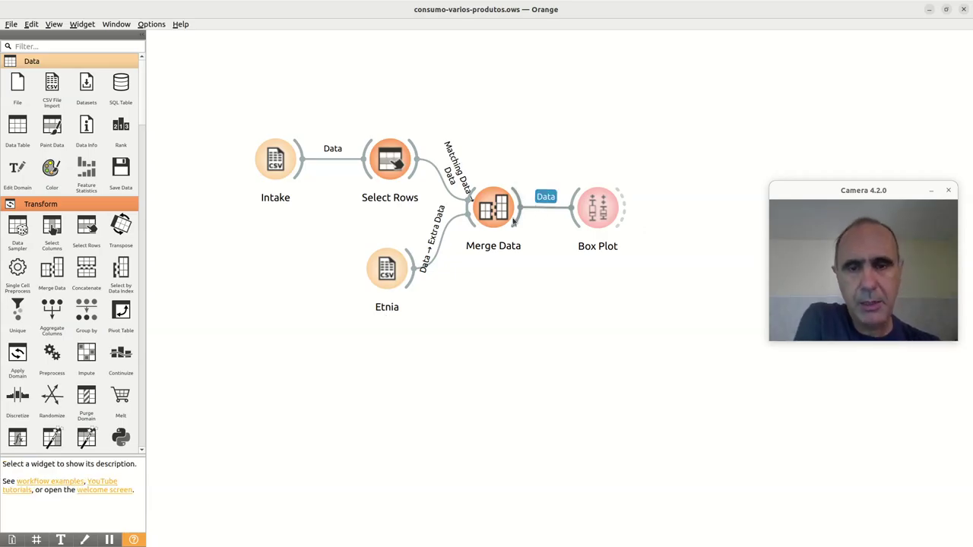